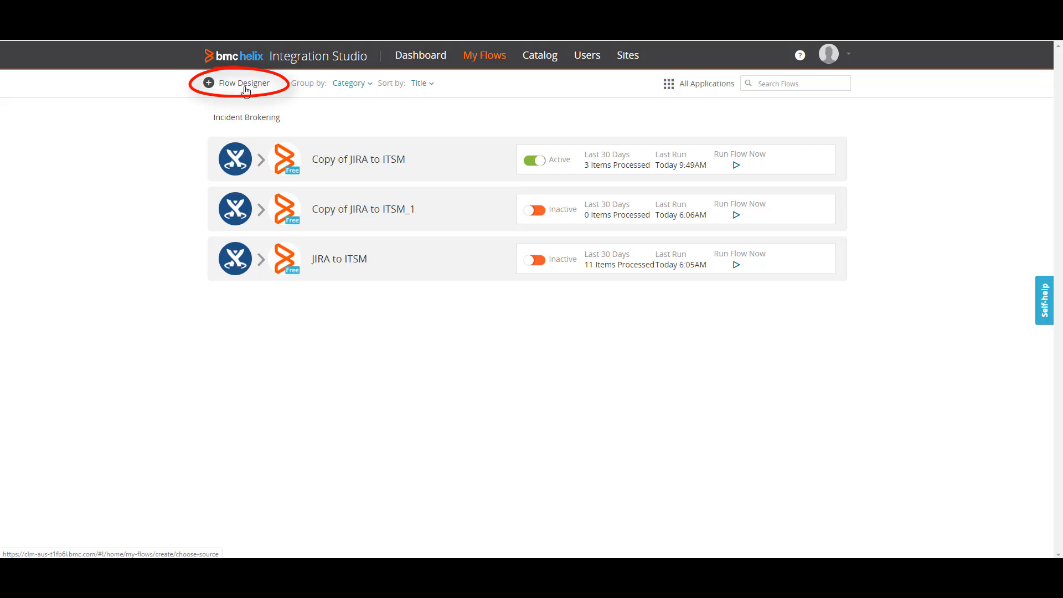
# Step: Create a new flow from JIRA that triggers on a new or updated issue in the bmc-itOps project
pyautogui.click(246, 89)
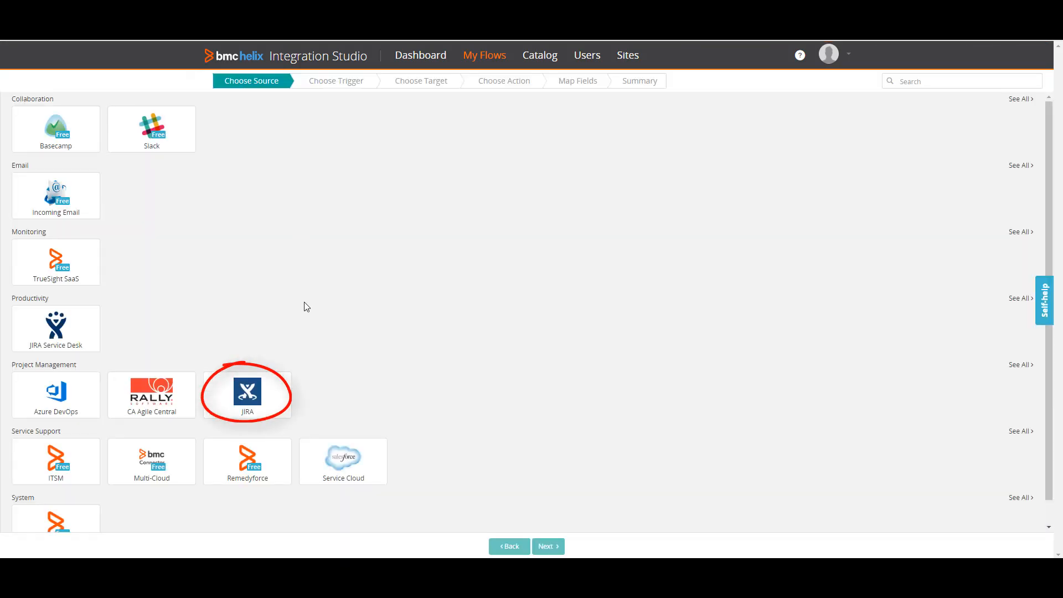
pyautogui.click(279, 399)
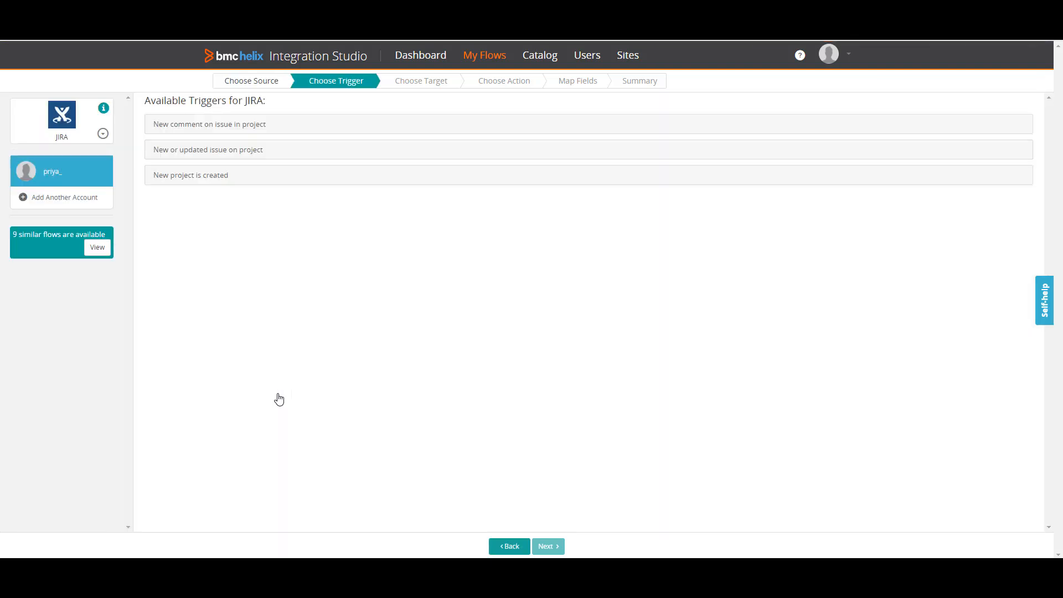
pyautogui.click(266, 160)
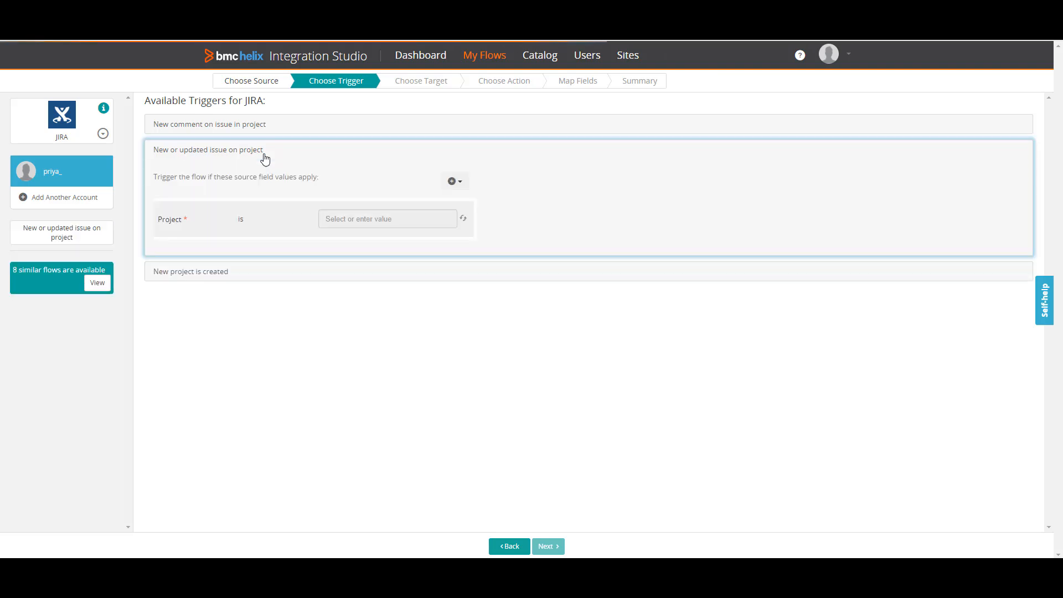
pyautogui.click(330, 218)
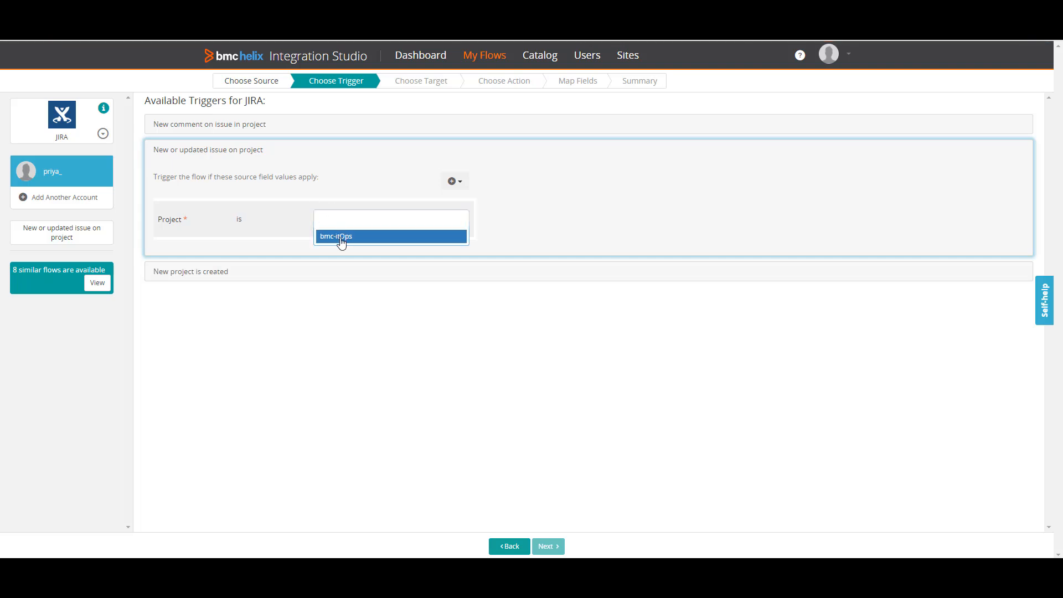
pyautogui.click(341, 237)
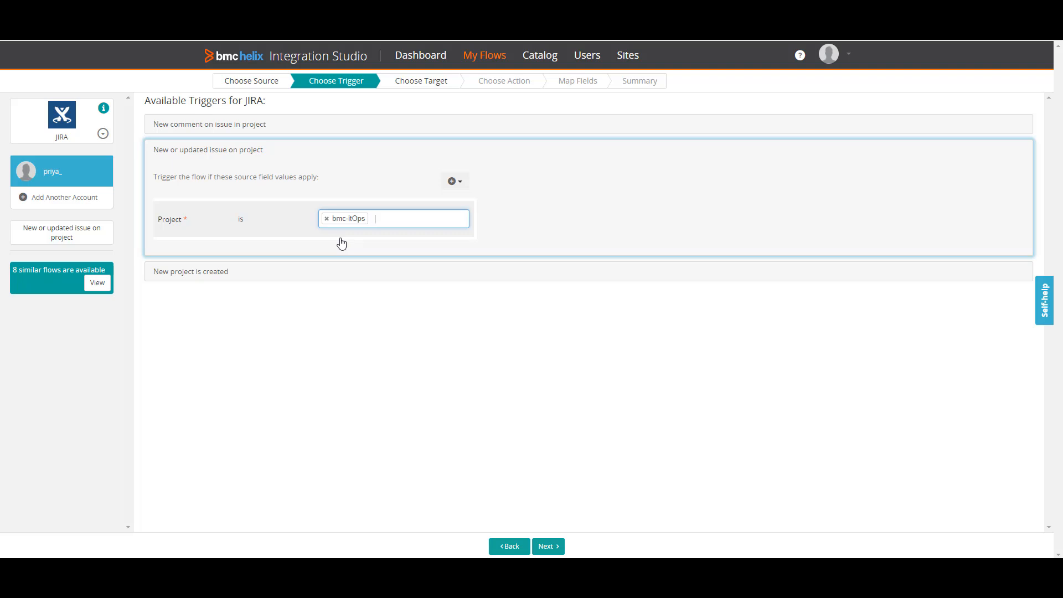
# Step: Add trigger conditions: Priority not equals Lowest, Creator equals the issue creator's name, and Components equals Service Support
pyautogui.click(460, 182)
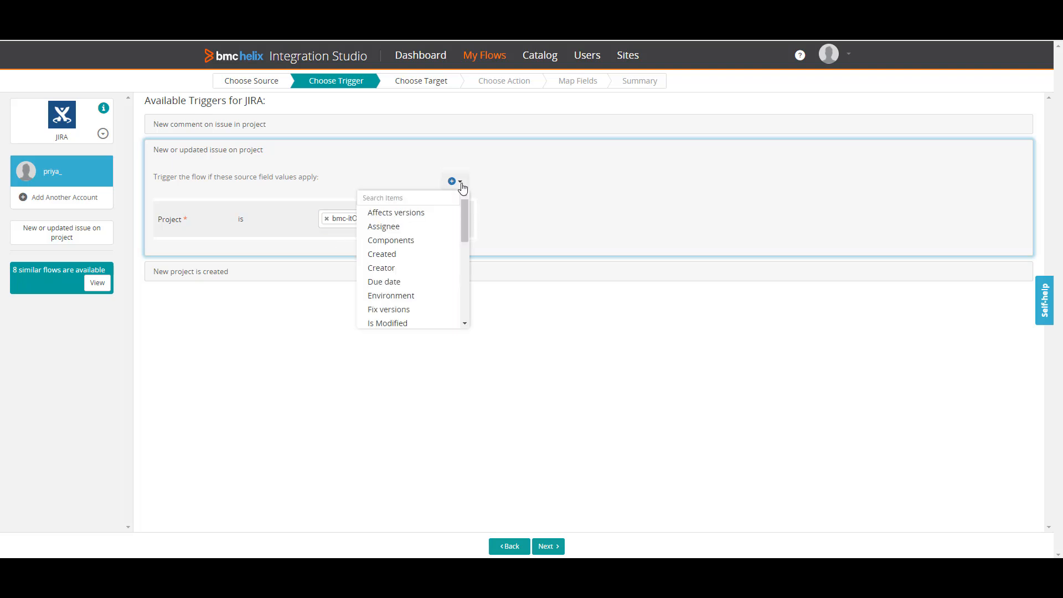
pyautogui.click(420, 240)
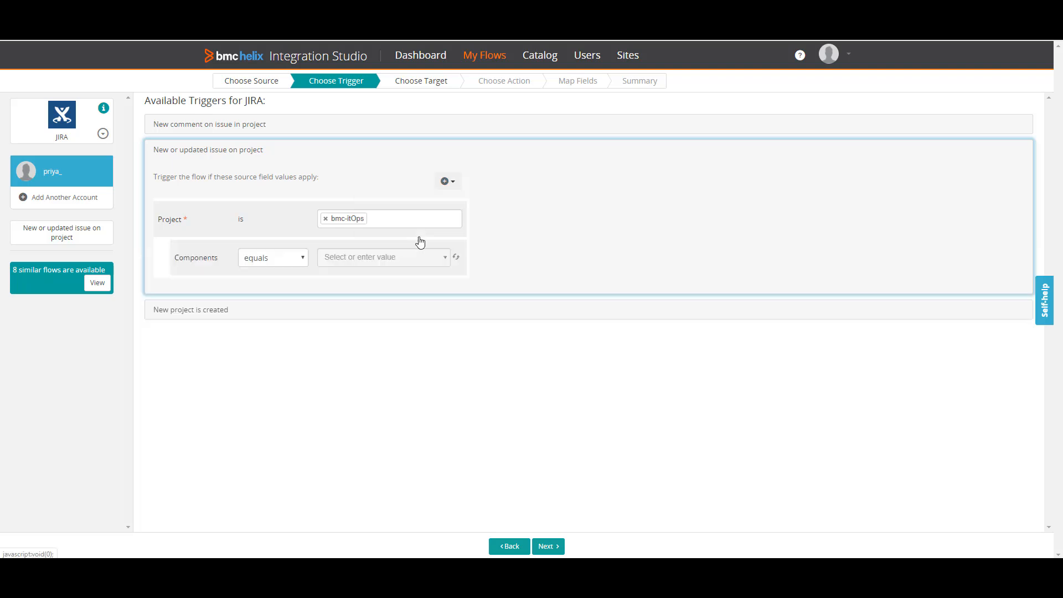
pyautogui.click(445, 182)
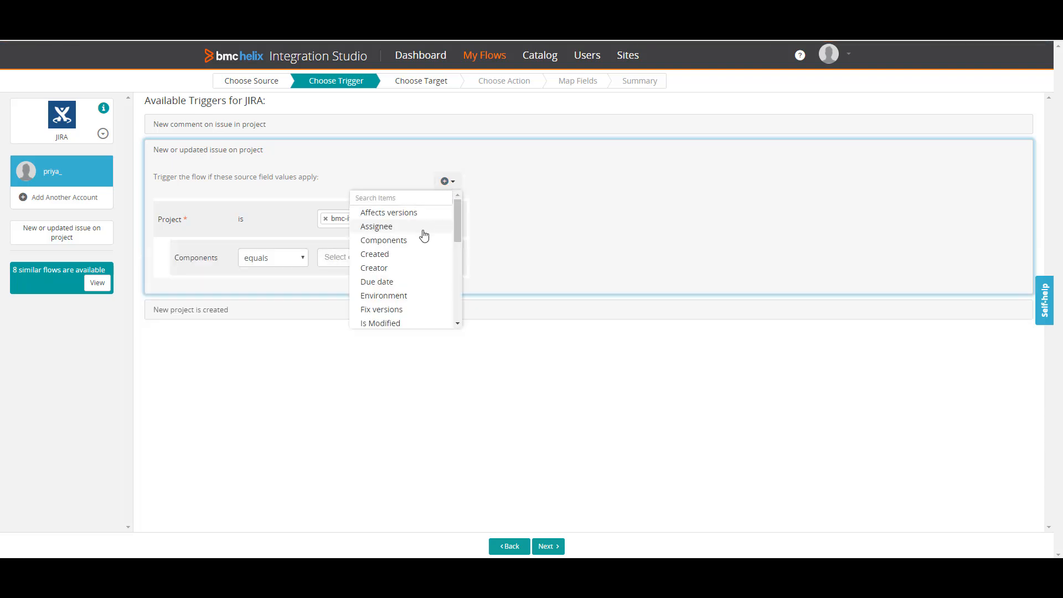
pyautogui.click(408, 269)
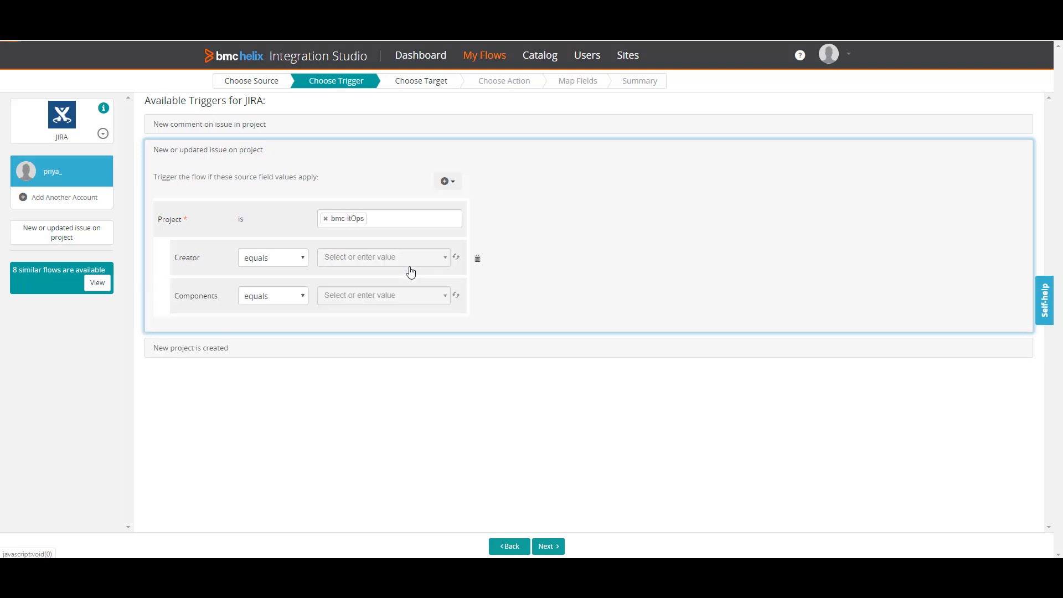
pyautogui.click(449, 182)
pyautogui.scroll(-3, 446, 272)
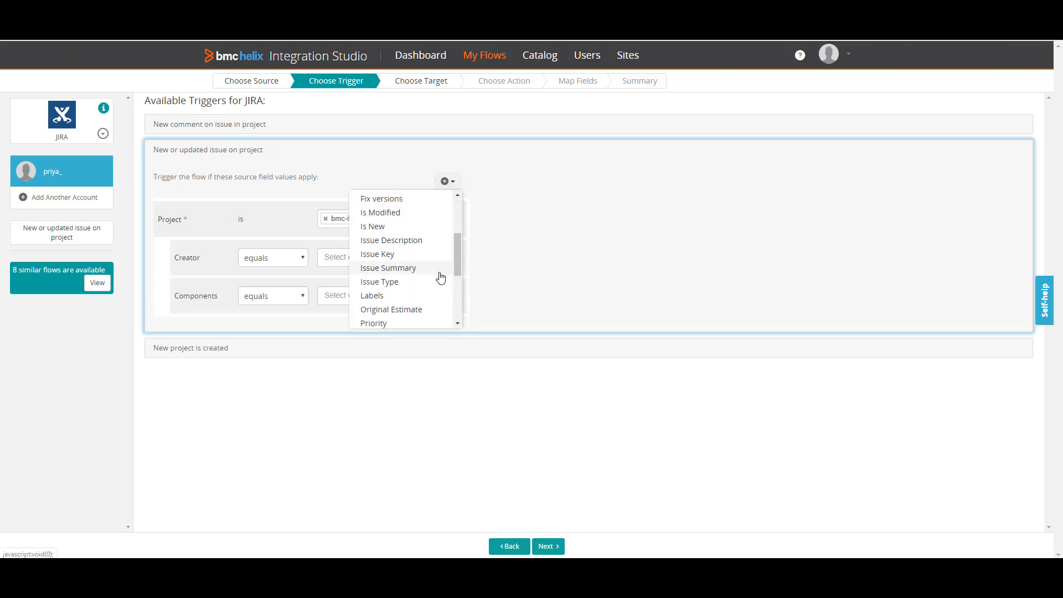
pyautogui.scroll(-2, 439, 277)
pyautogui.click(410, 268)
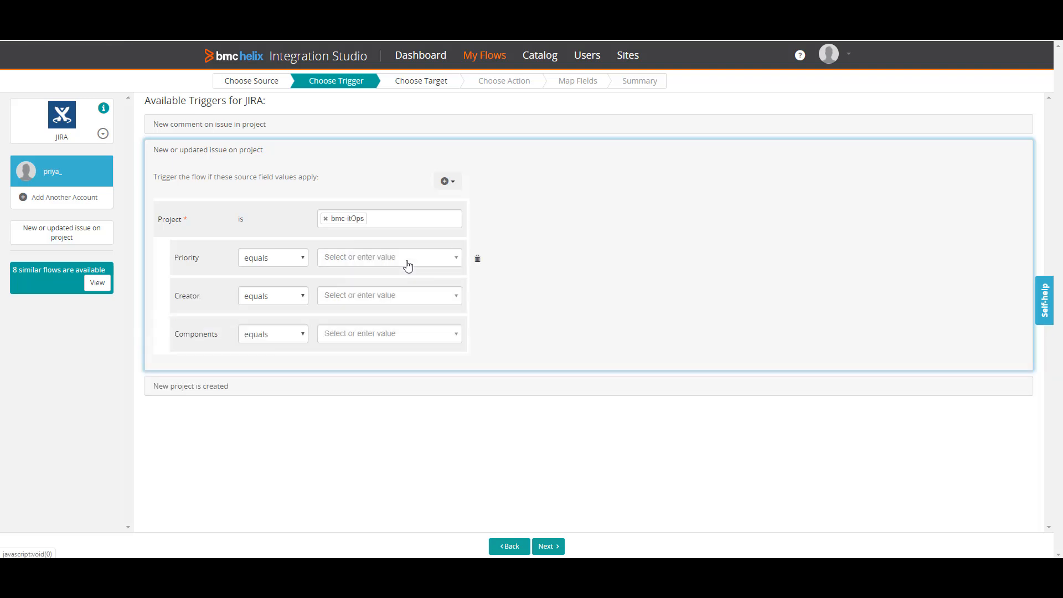
pyautogui.click(408, 260)
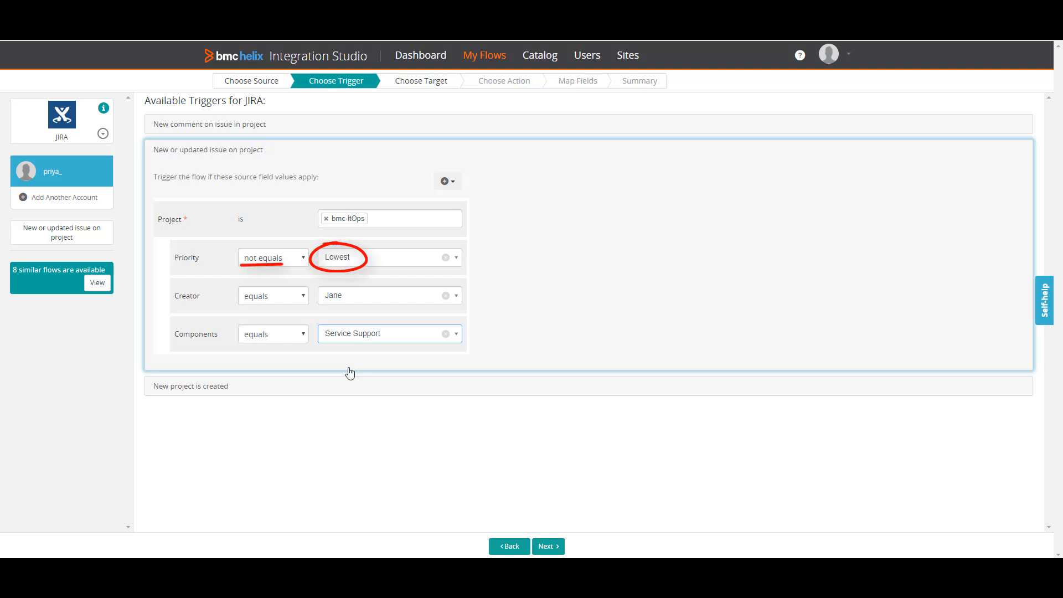
# Step: Choose ITSM as the flow's target with the Create a new incident action
pyautogui.click(544, 546)
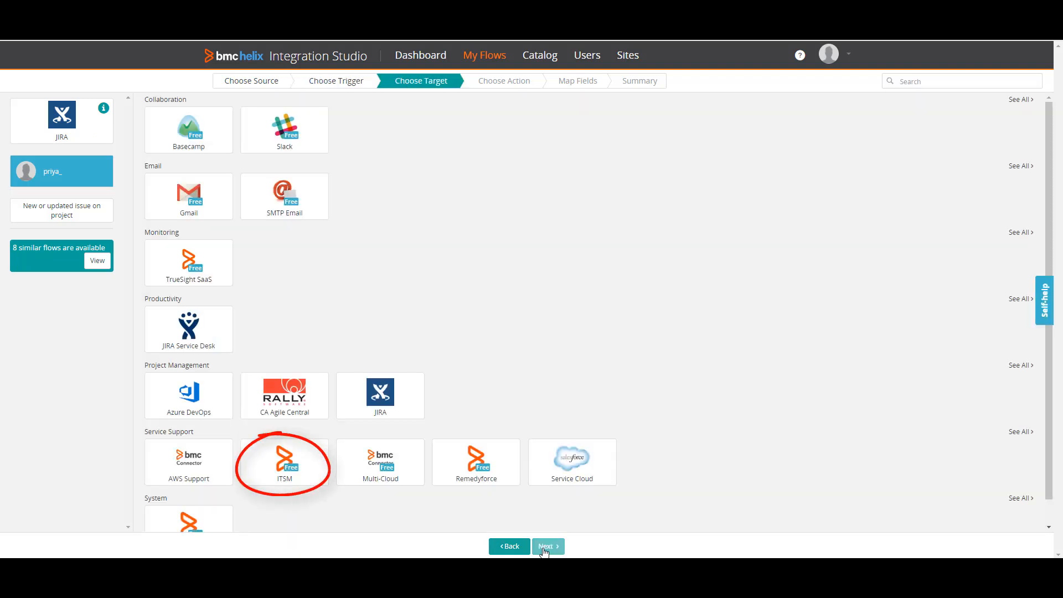
pyautogui.click(306, 468)
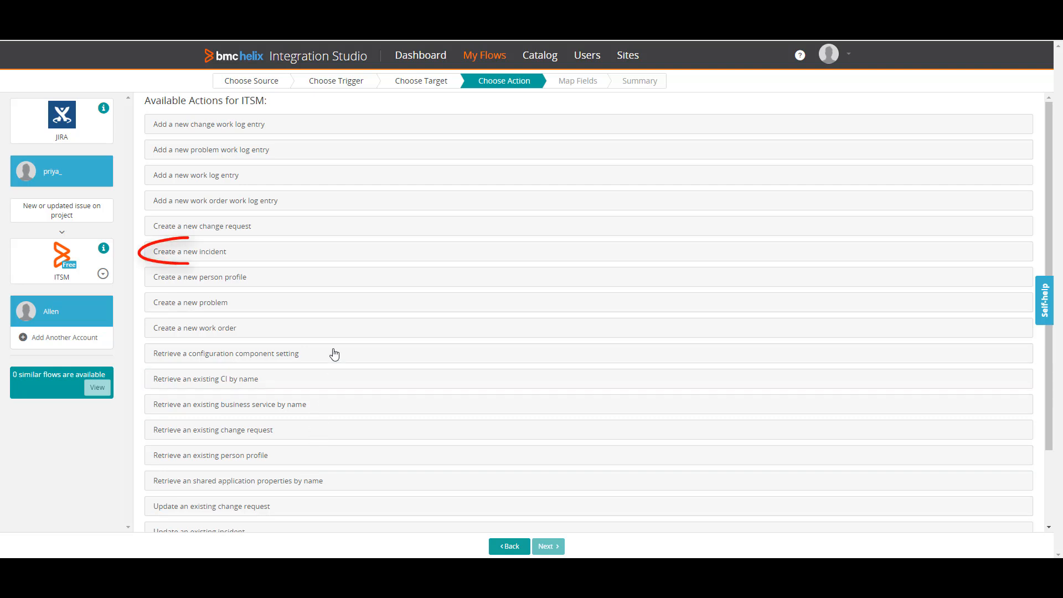
pyautogui.click(322, 262)
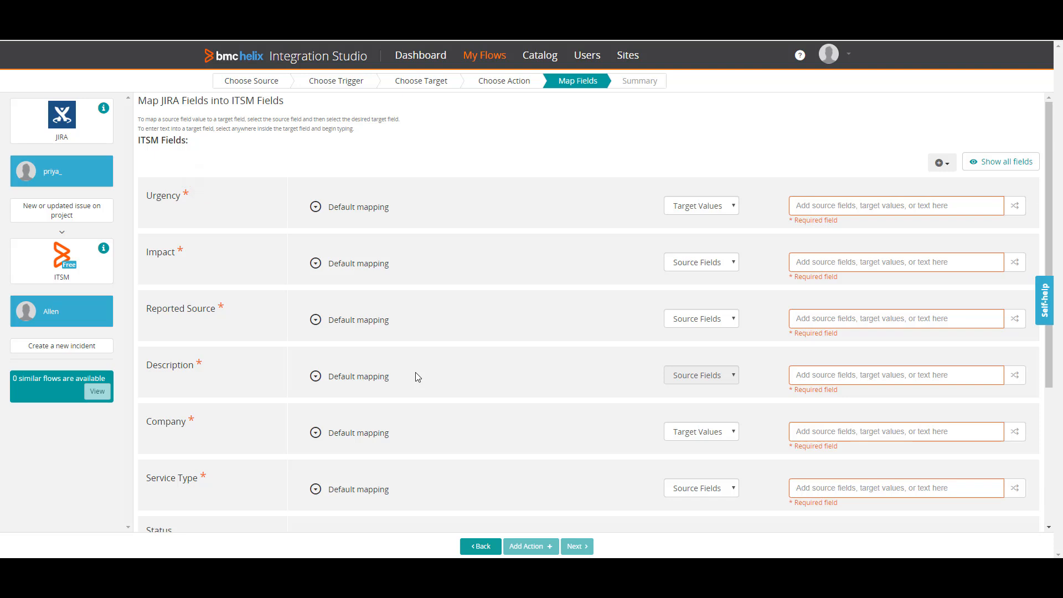
pyautogui.click(941, 163)
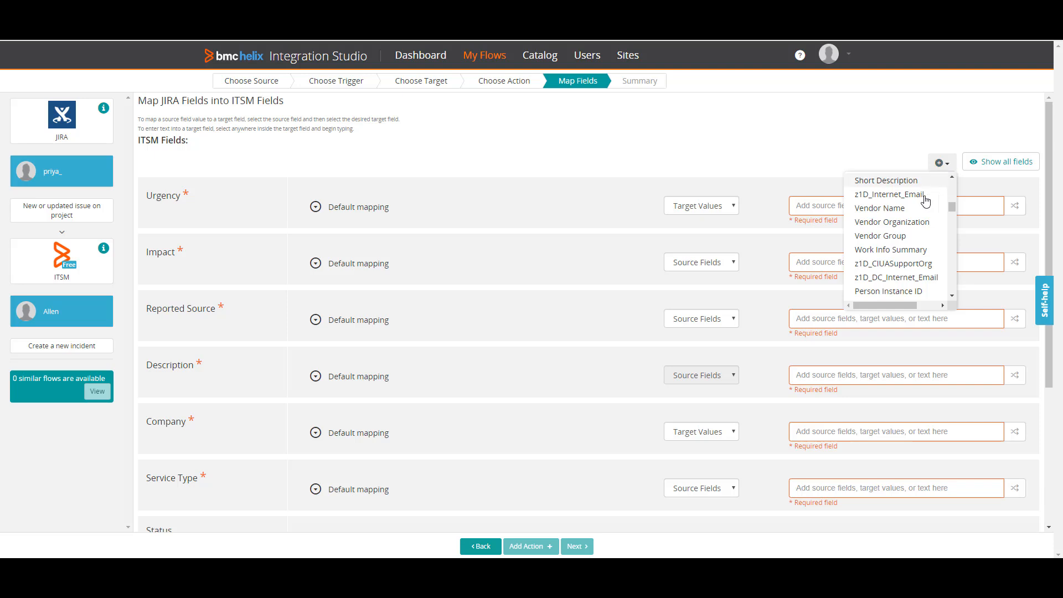
pyautogui.scroll(-5, 926, 202)
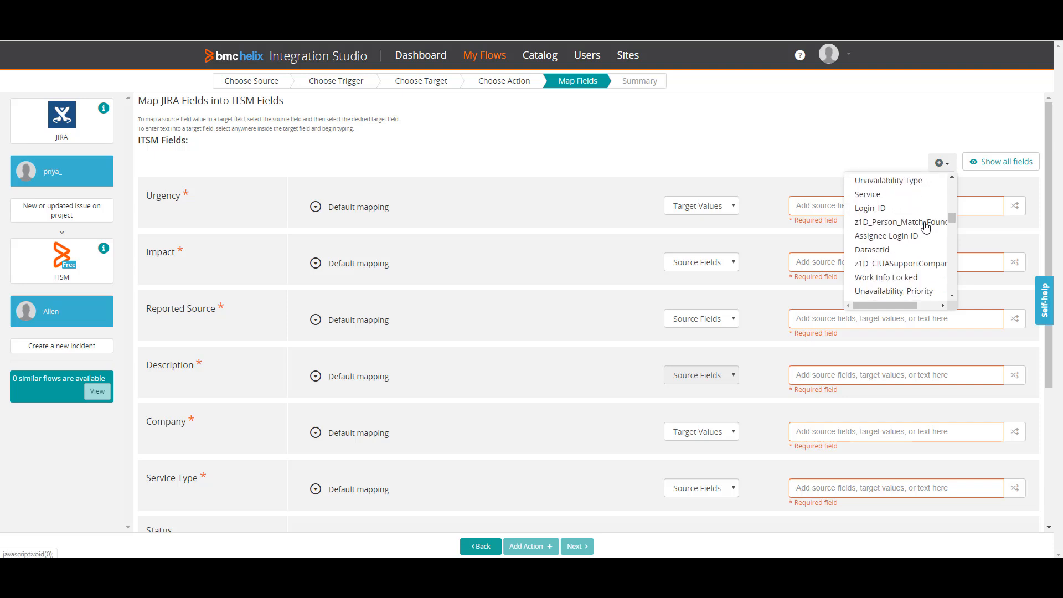
pyautogui.click(980, 171)
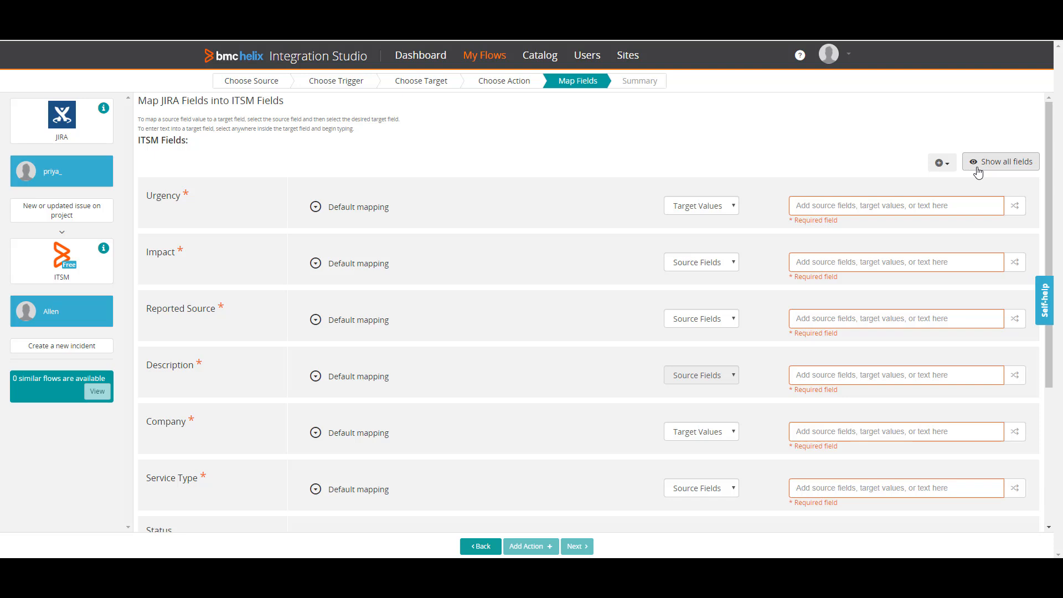
# Step: Map the ITSM Urgency field to the JIRA source field Priority
pyautogui.click(732, 210)
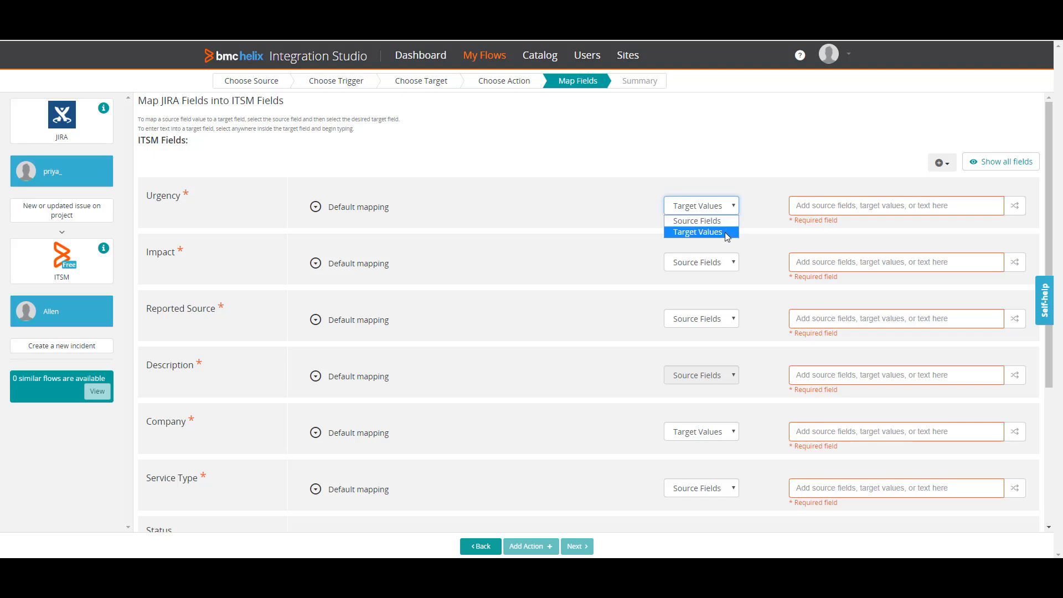
pyautogui.click(720, 221)
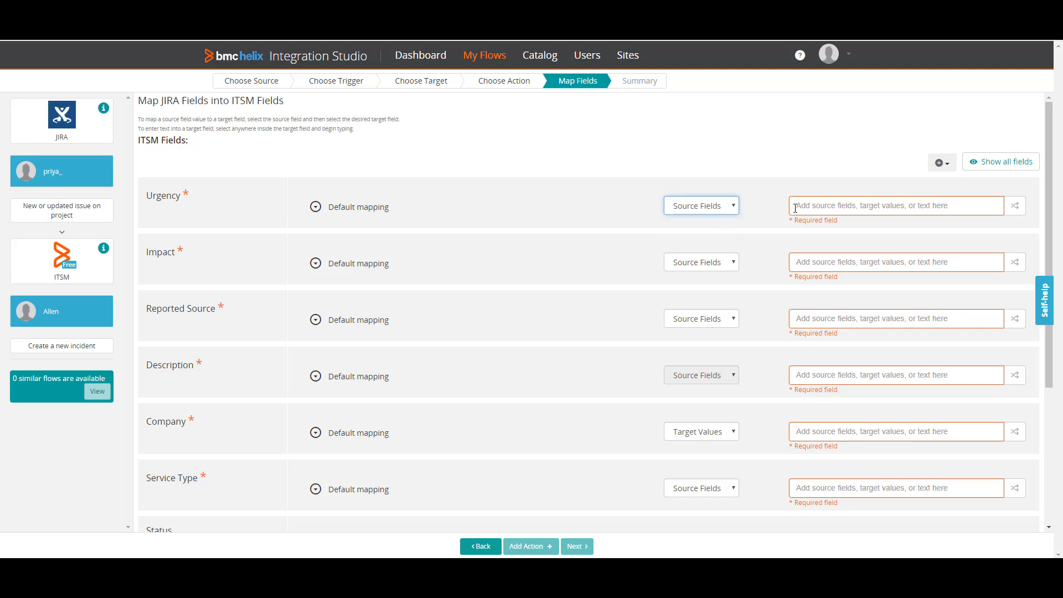
pyautogui.click(811, 205)
pyautogui.scroll(-5, 819, 274)
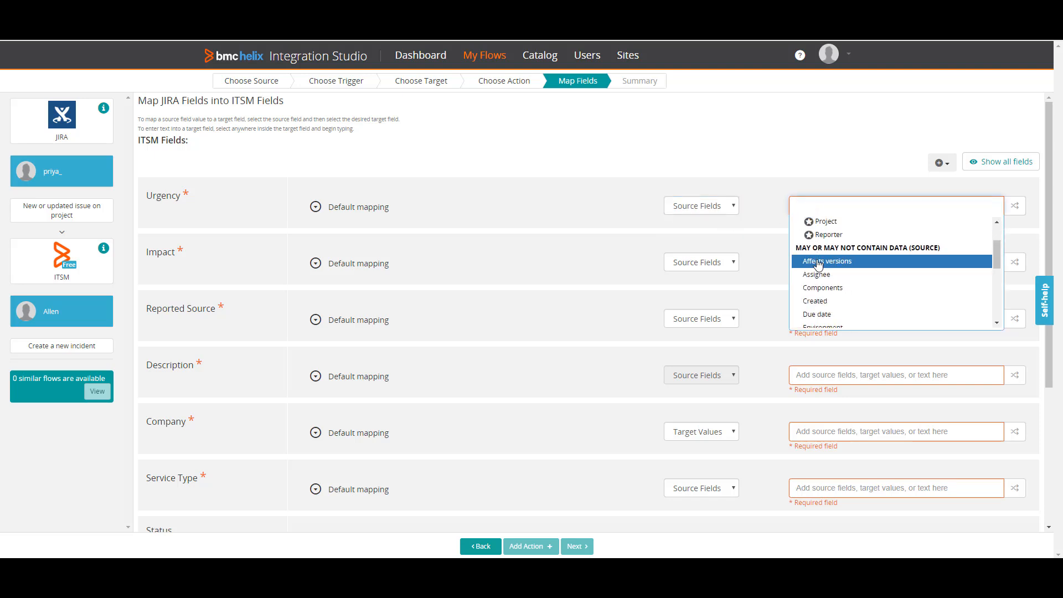
pyautogui.scroll(-3, 817, 277)
pyautogui.click(816, 299)
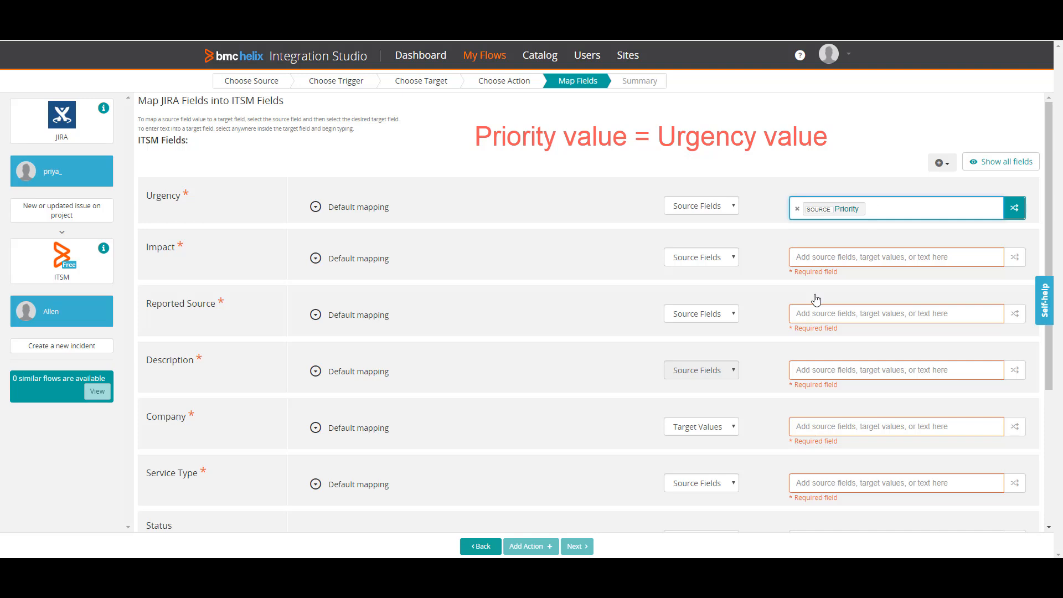
# Step: Add the target value 2-High to the Urgency mapping alongside the Priority source field
pyautogui.click(732, 210)
pyautogui.click(718, 232)
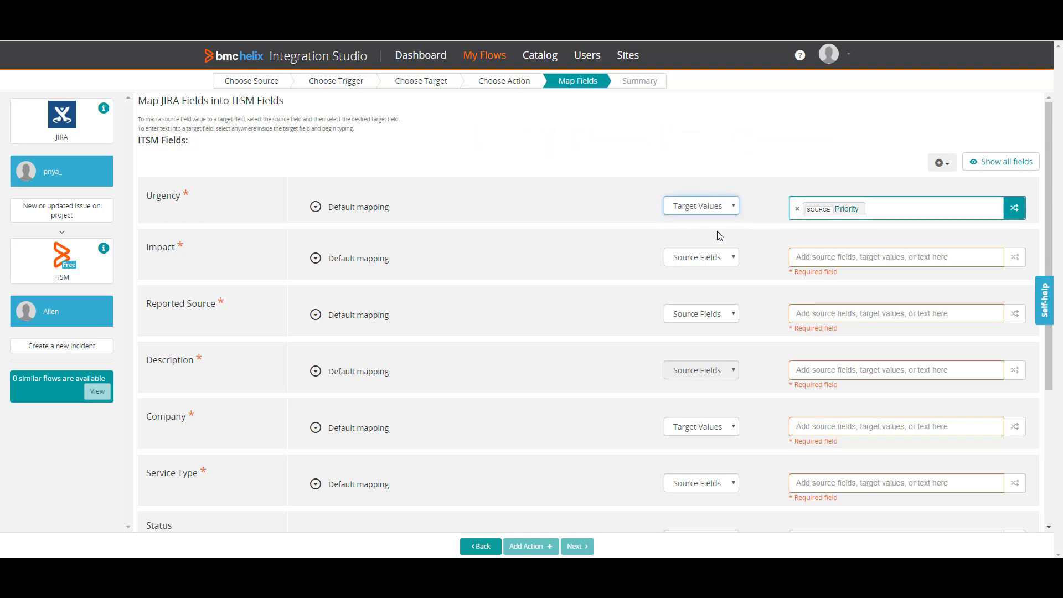
pyautogui.click(886, 211)
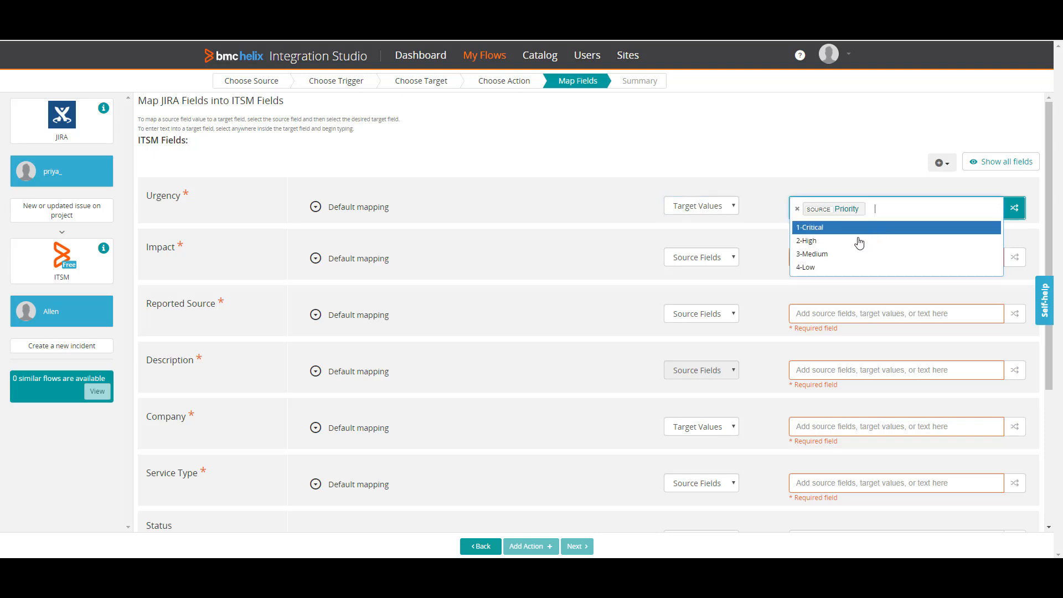
pyautogui.click(858, 242)
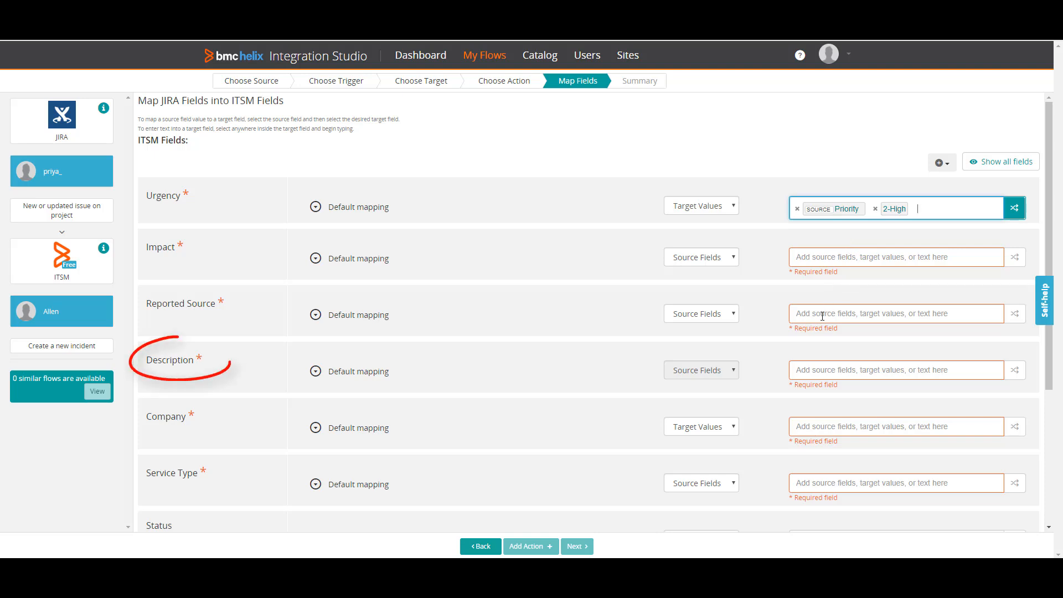
# Step: Map the ITSM Description field to the JIRA source field Issue Description
pyautogui.click(808, 369)
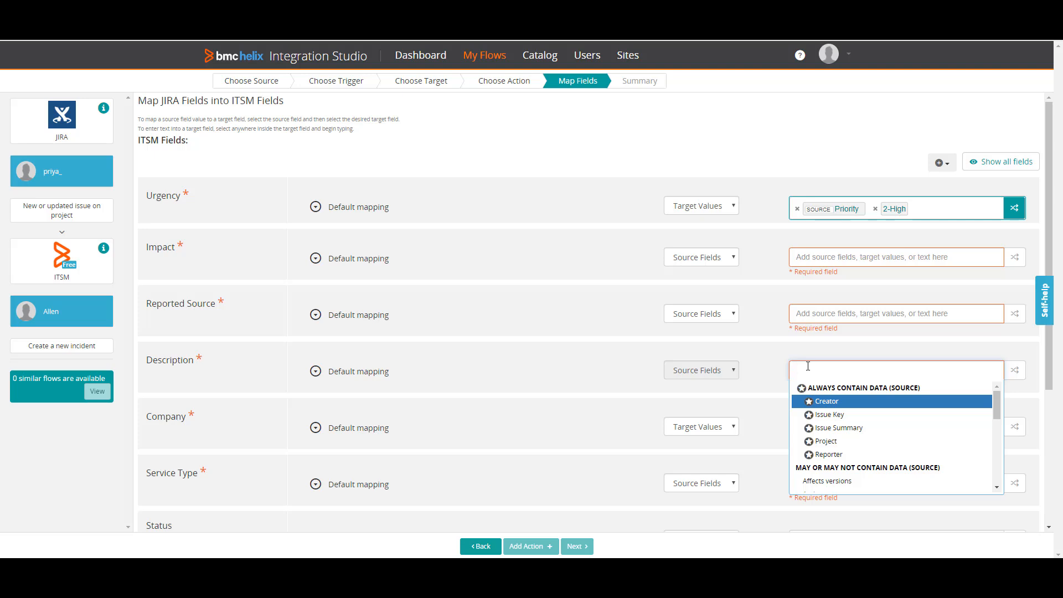
pyautogui.scroll(-3, 847, 420)
pyautogui.click(818, 464)
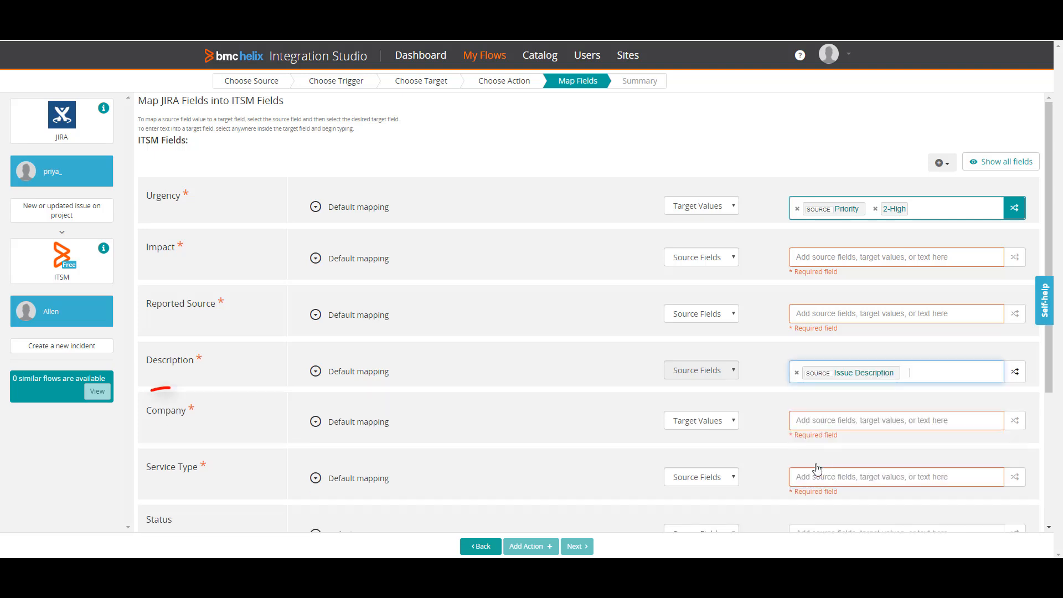
# Step: Set target values: Company Calbro Services, Service Type User Service Request, Impact 2-Significant/Large, Reported Source External Escalation and Status New
pyautogui.click(808, 422)
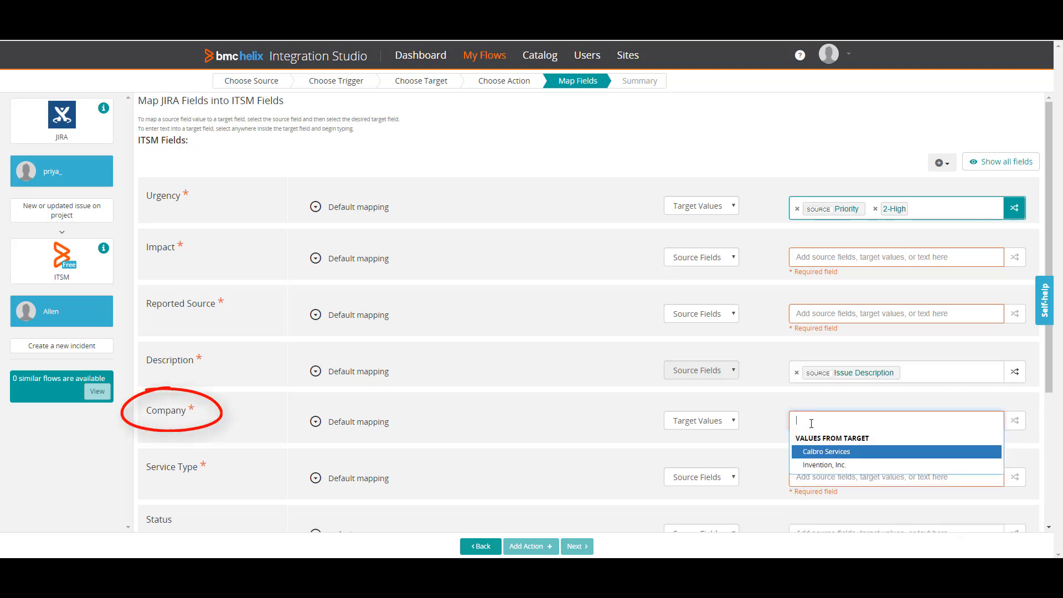
pyautogui.click(816, 452)
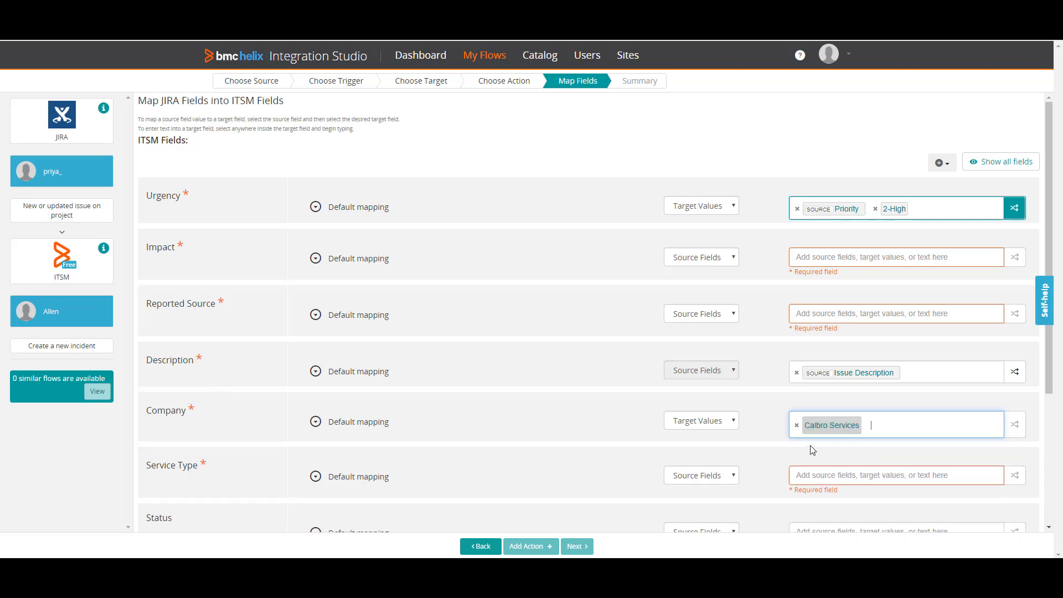
pyautogui.click(725, 475)
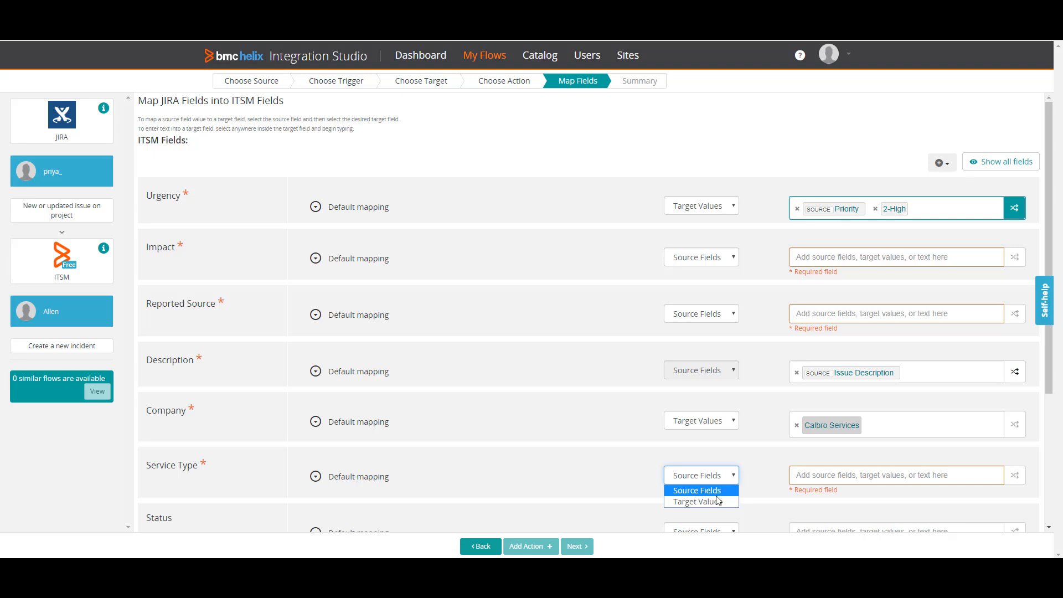
pyautogui.click(714, 500)
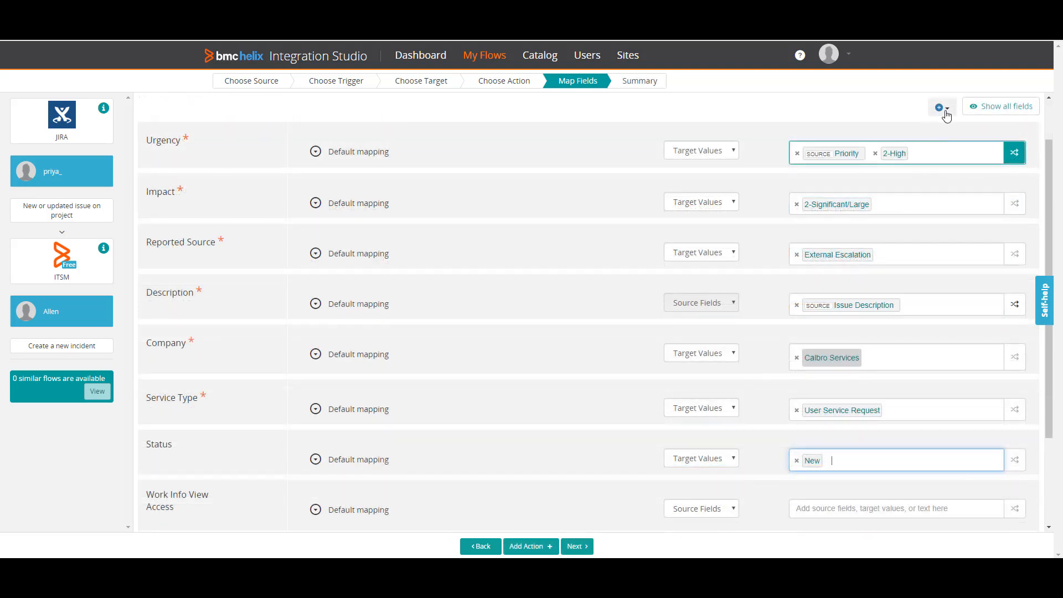
# Step: Add the Customer Last Name and Customer First Name fields to the ITSM mapping and enter the customer's last and first names
pyautogui.click(947, 114)
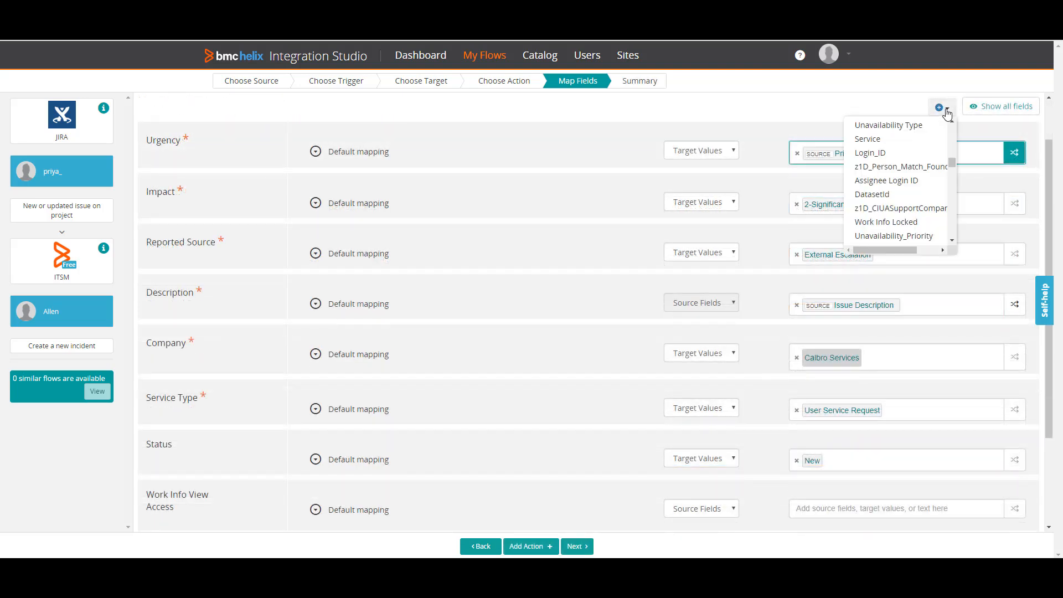
pyautogui.moveTo(952, 162); pyautogui.dragTo(948, 212)
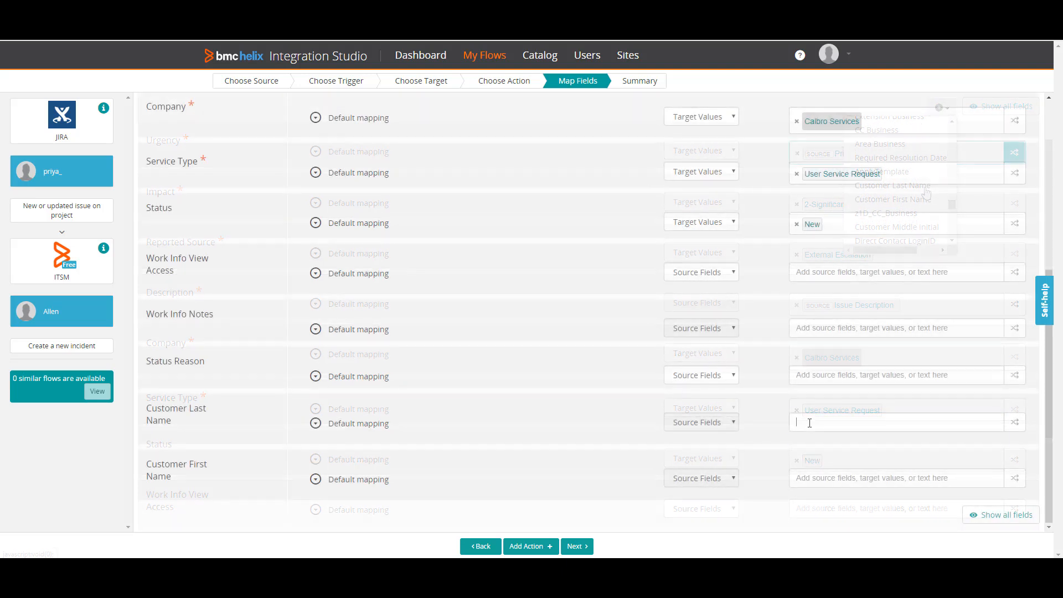
pyautogui.click(810, 423)
pyautogui.write('Allbrook')
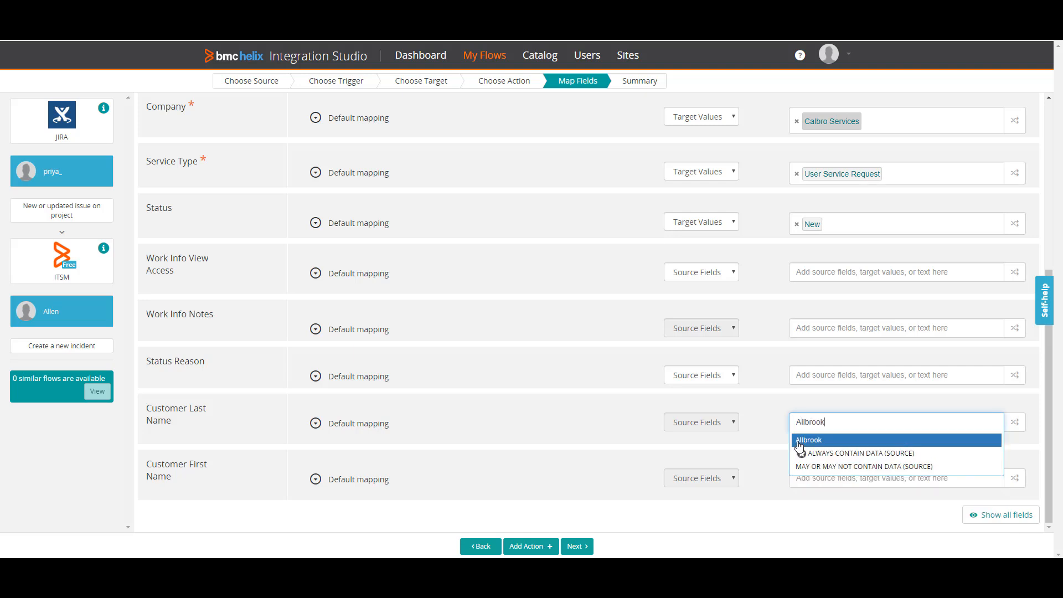
pyautogui.click(807, 440)
pyautogui.click(817, 479)
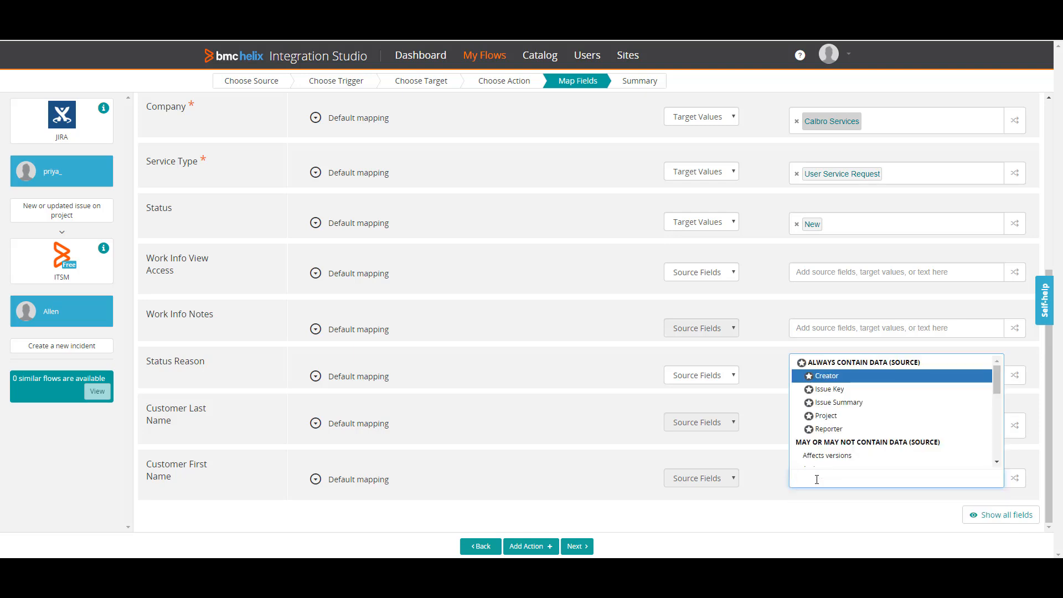
pyautogui.write('Allen')
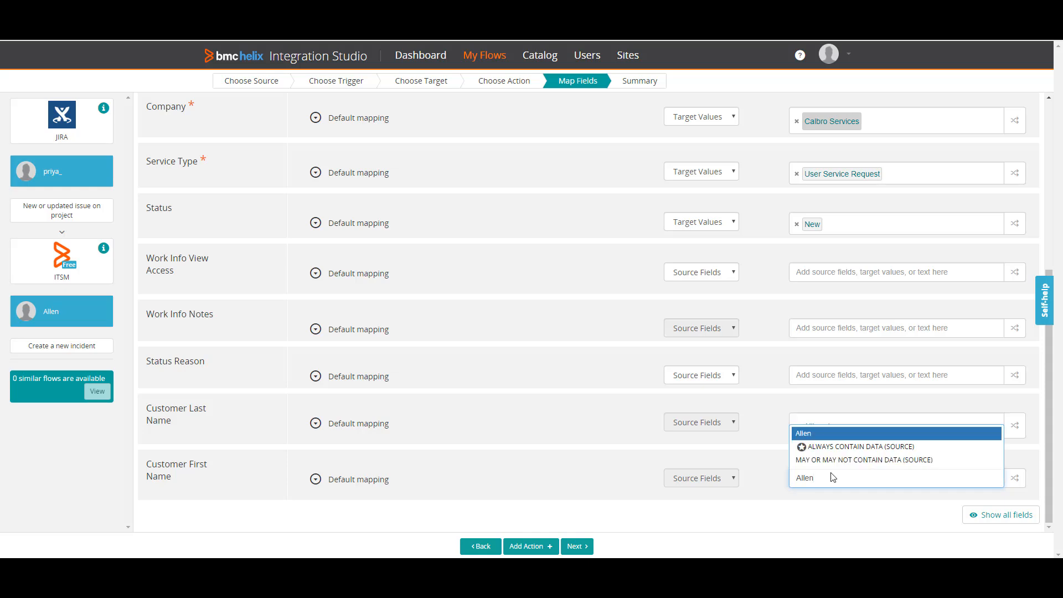
pyautogui.click(809, 434)
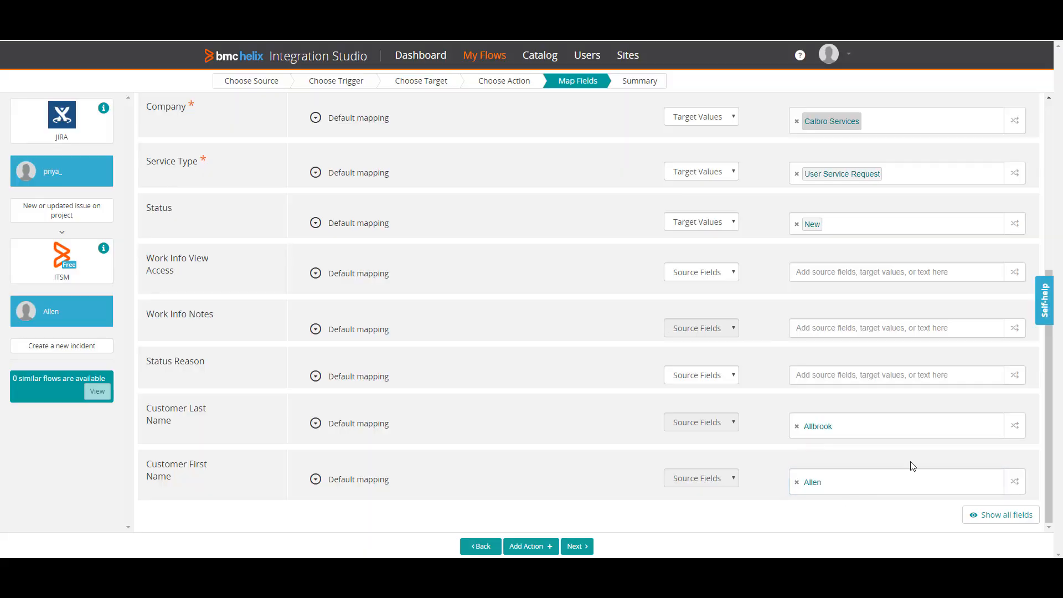
# Step: Add a source-to-target value transformation on the Urgency mapping that converts Priority Highest to Urgency 1-Critical
pyautogui.scroll(1, 912, 467)
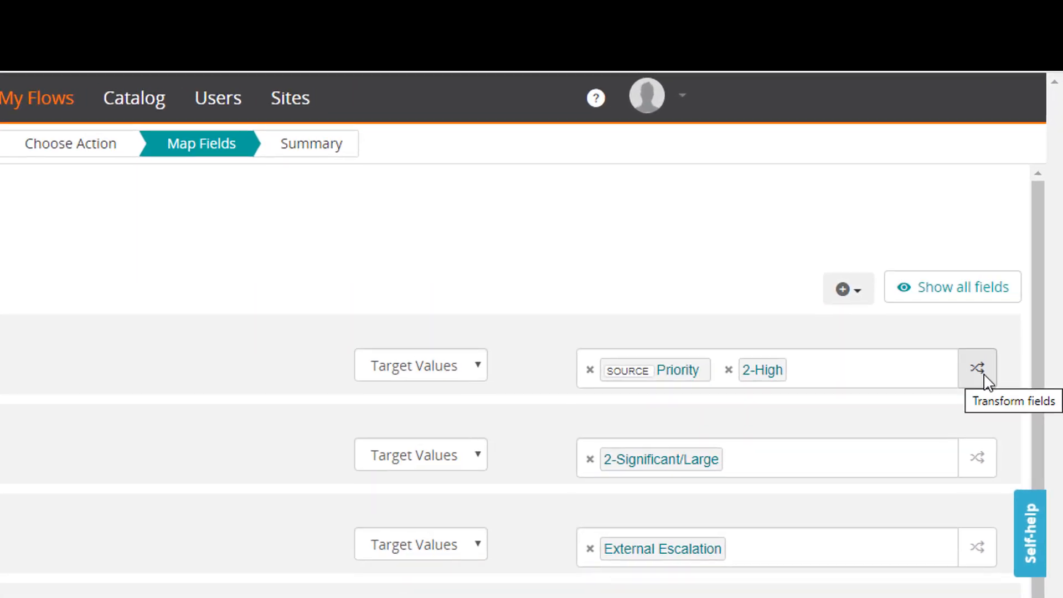
pyautogui.click(984, 375)
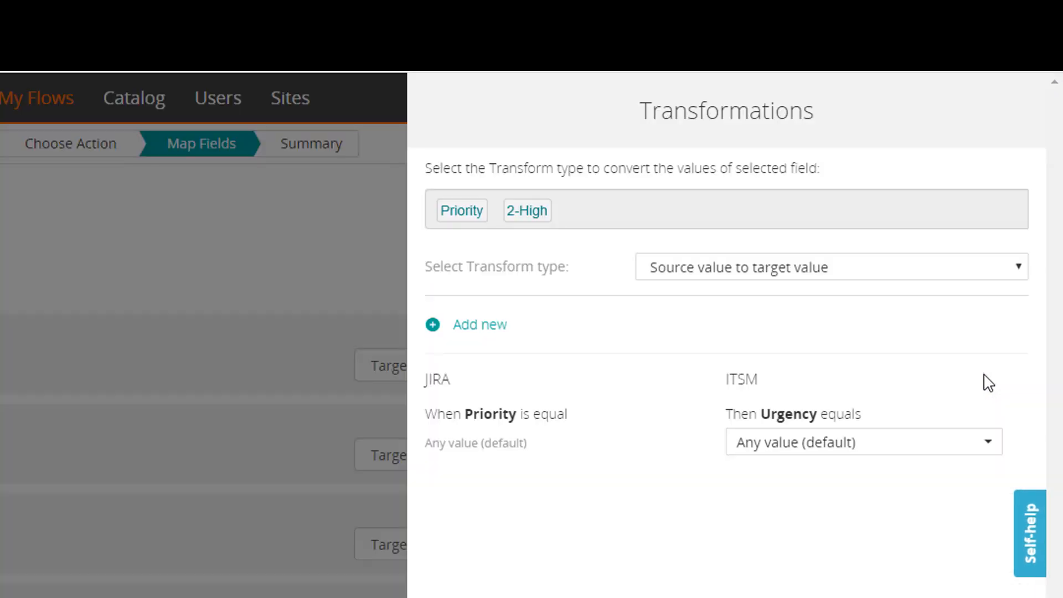
pyautogui.click(495, 332)
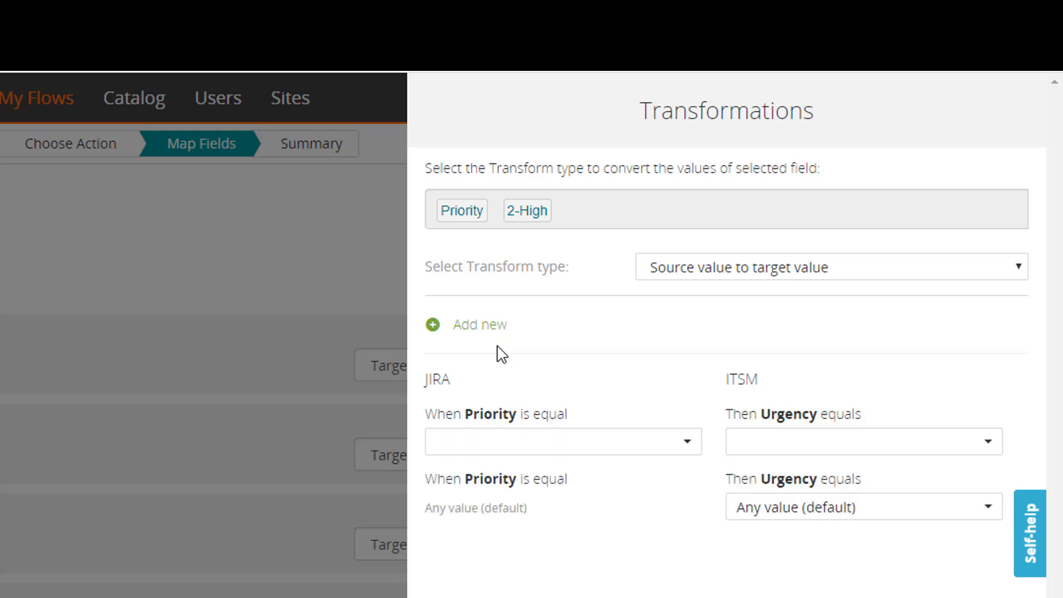
pyautogui.click(535, 446)
pyautogui.click(524, 472)
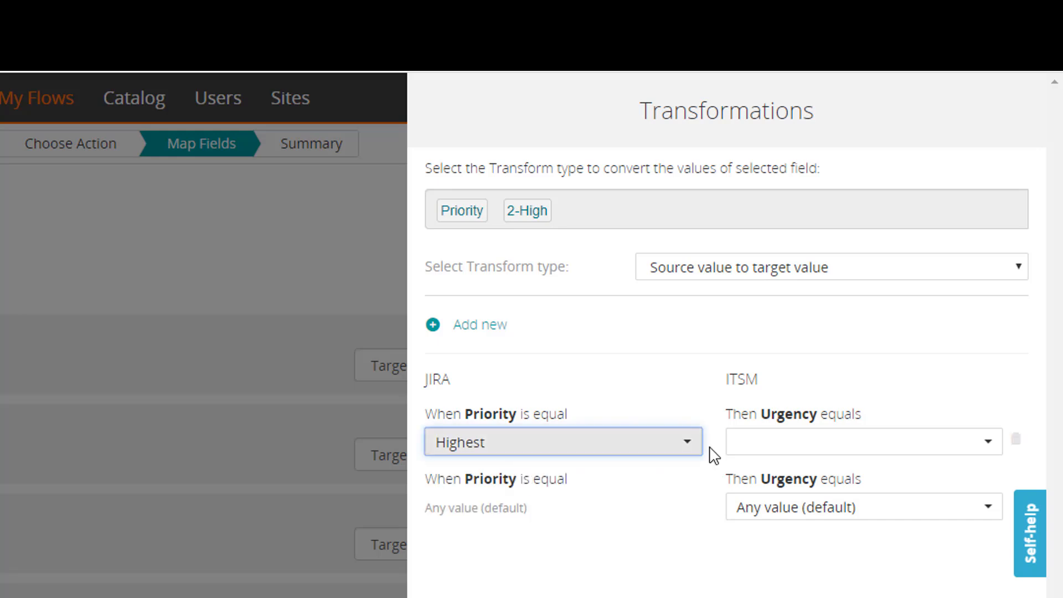
pyautogui.click(777, 451)
pyautogui.click(772, 468)
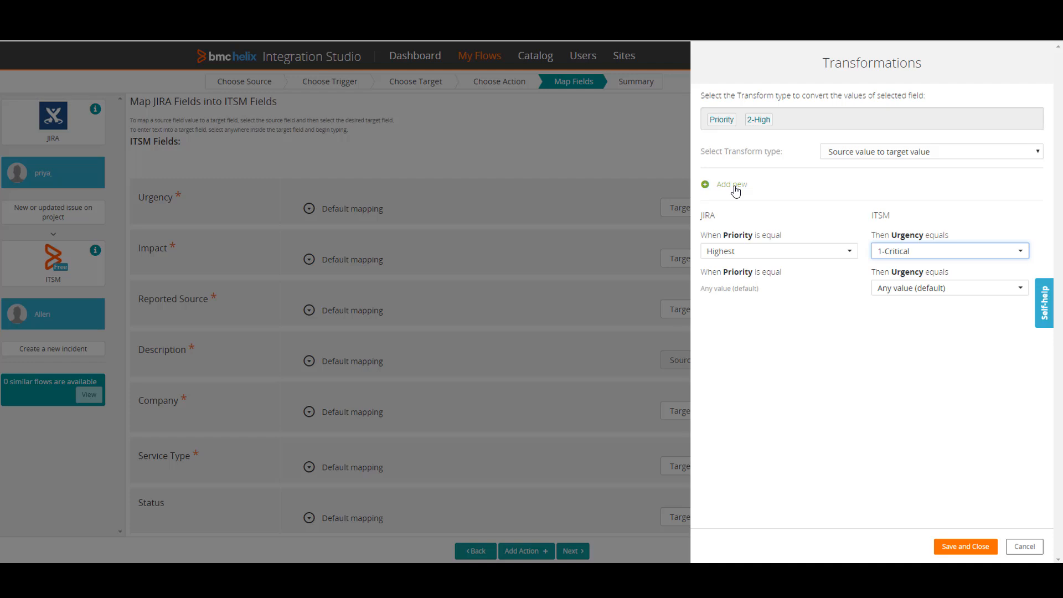
# Step: Add Priority-to-Urgency rules High to 2-High, Medium to 3-Medium, Low and Lowest to 4-Low, set the default to 4-Low, and save the transformations
pyautogui.click(734, 186)
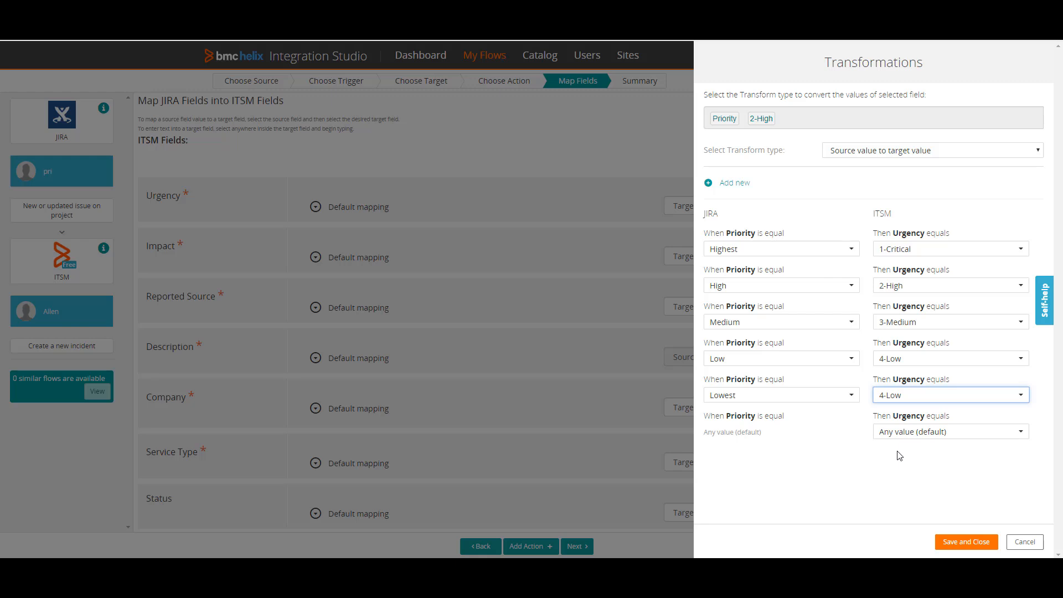
pyautogui.click(914, 432)
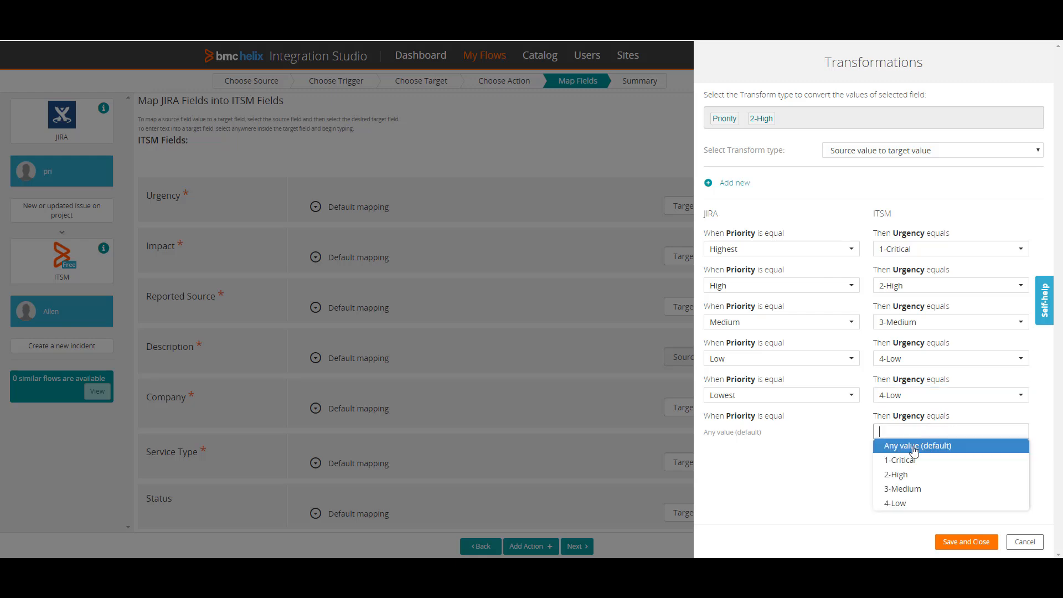
pyautogui.click(909, 505)
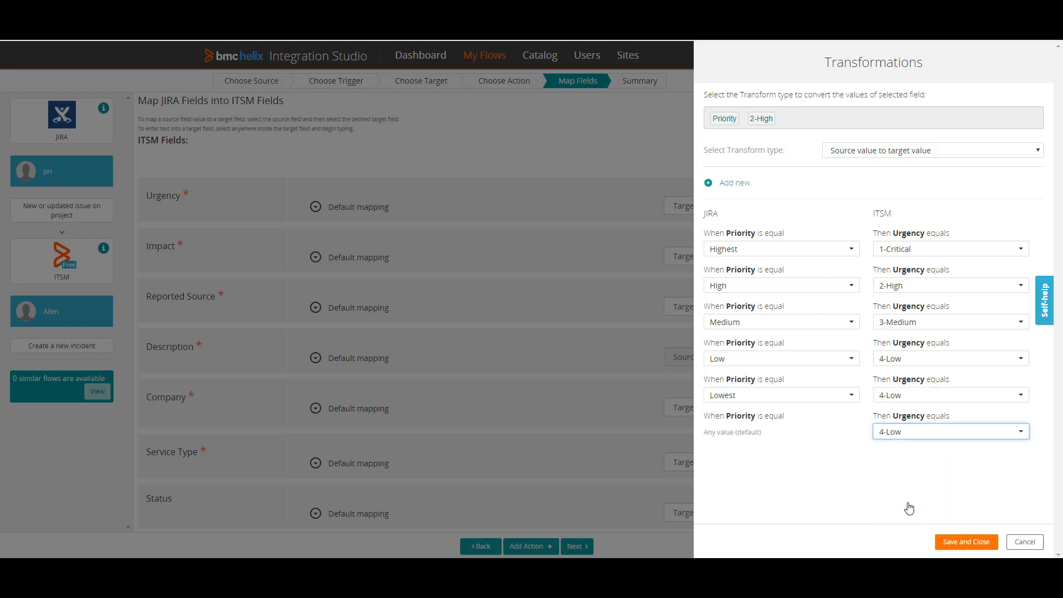
pyautogui.click(963, 543)
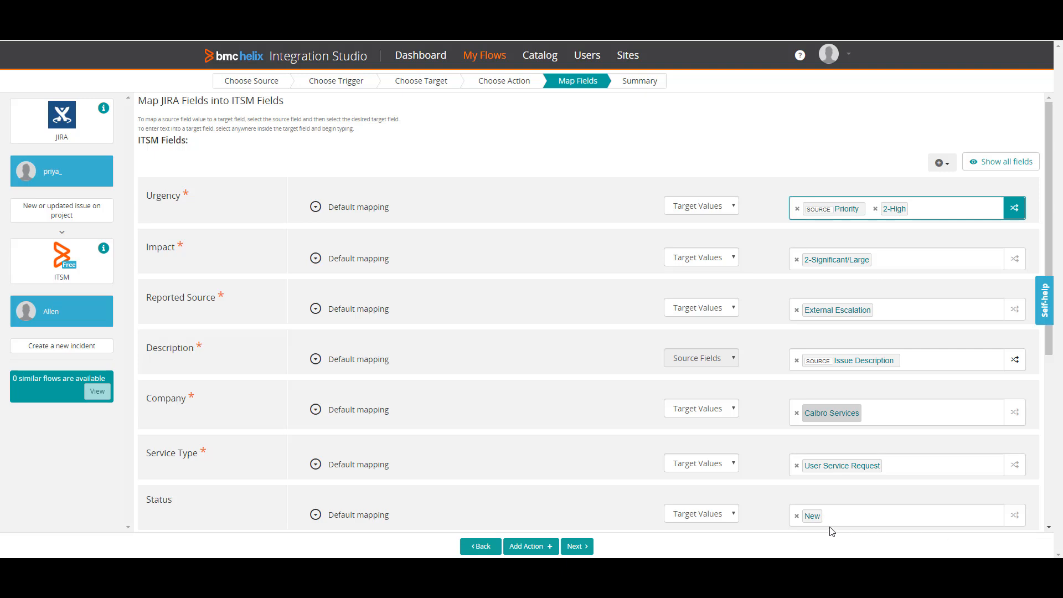
# Step: Proceed to the flow summary, set the category to Service Support and the flow level to Tenant Level, and finish the flow
pyautogui.click(589, 549)
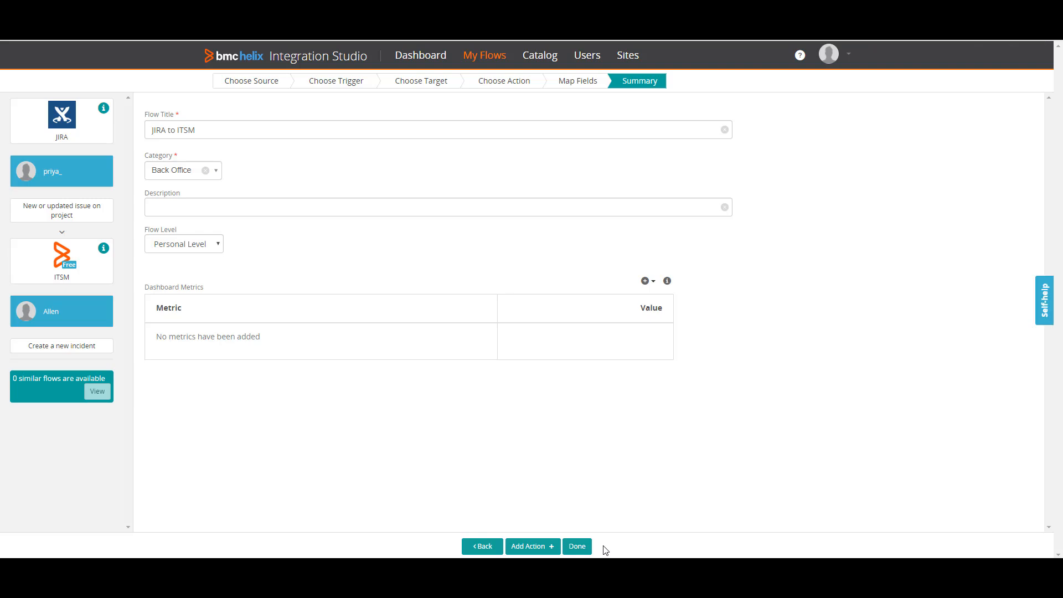
pyautogui.click(215, 171)
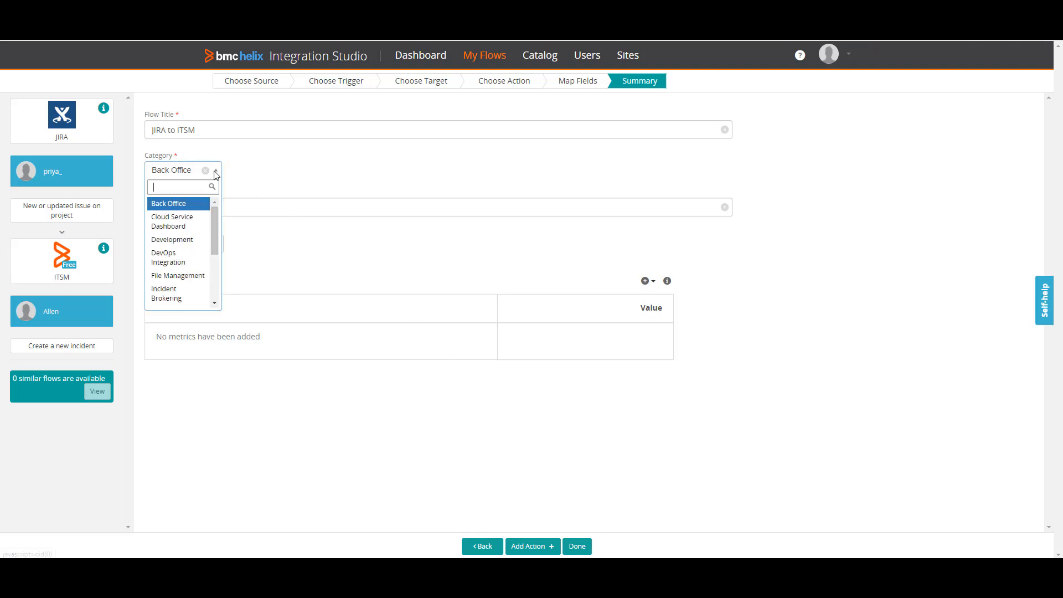
pyautogui.scroll(-3, 191, 249)
pyautogui.click(188, 253)
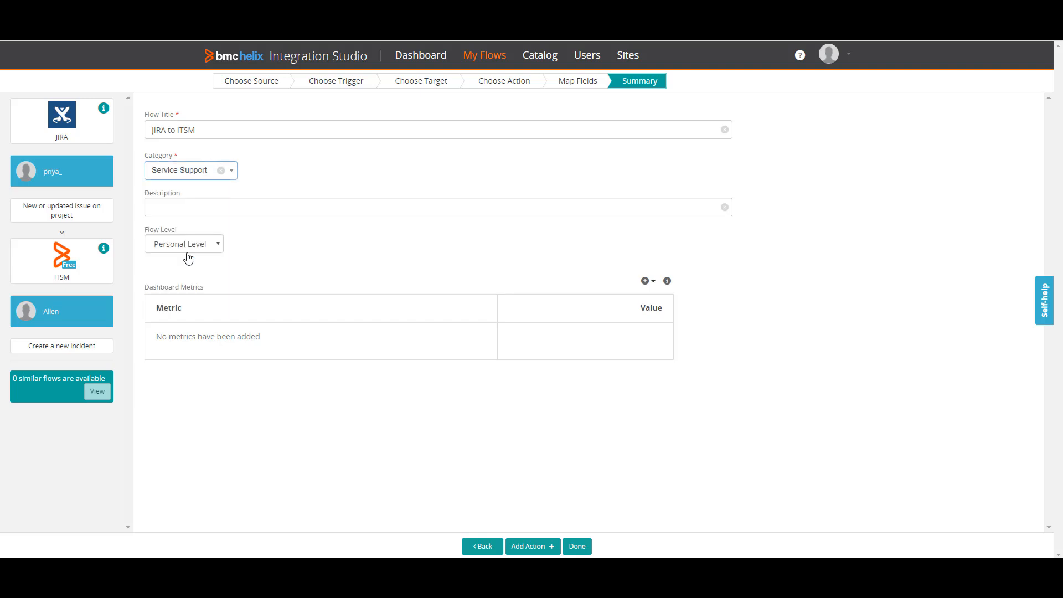
pyautogui.click(198, 244)
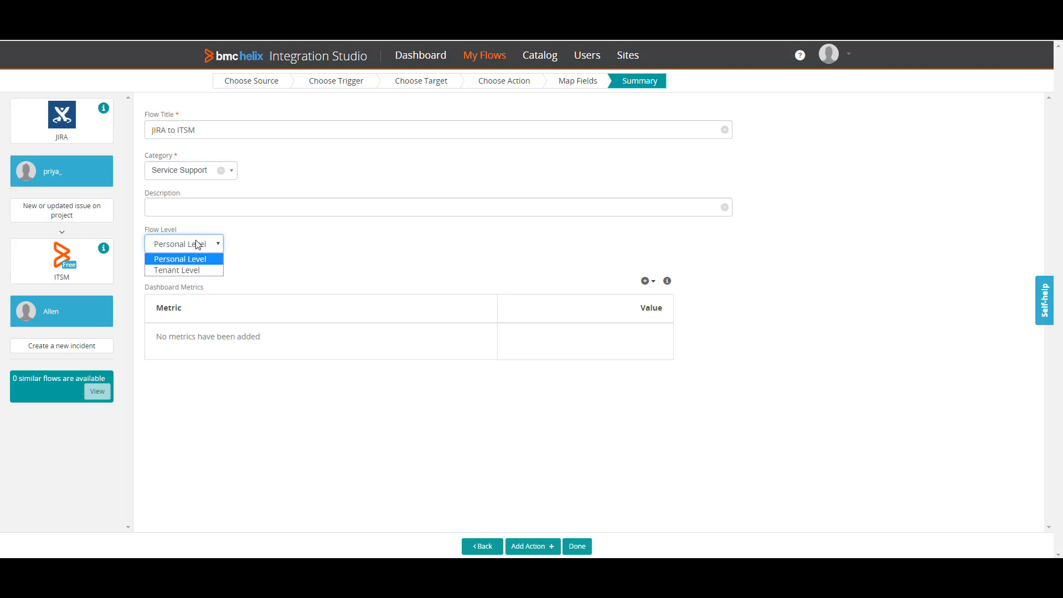
pyautogui.click(192, 272)
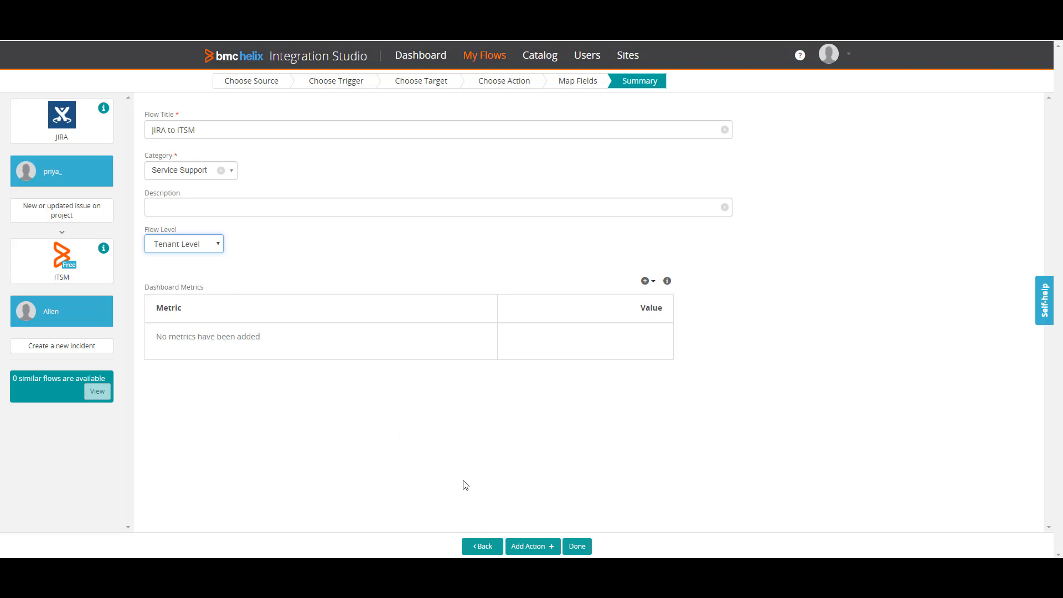
pyautogui.click(578, 546)
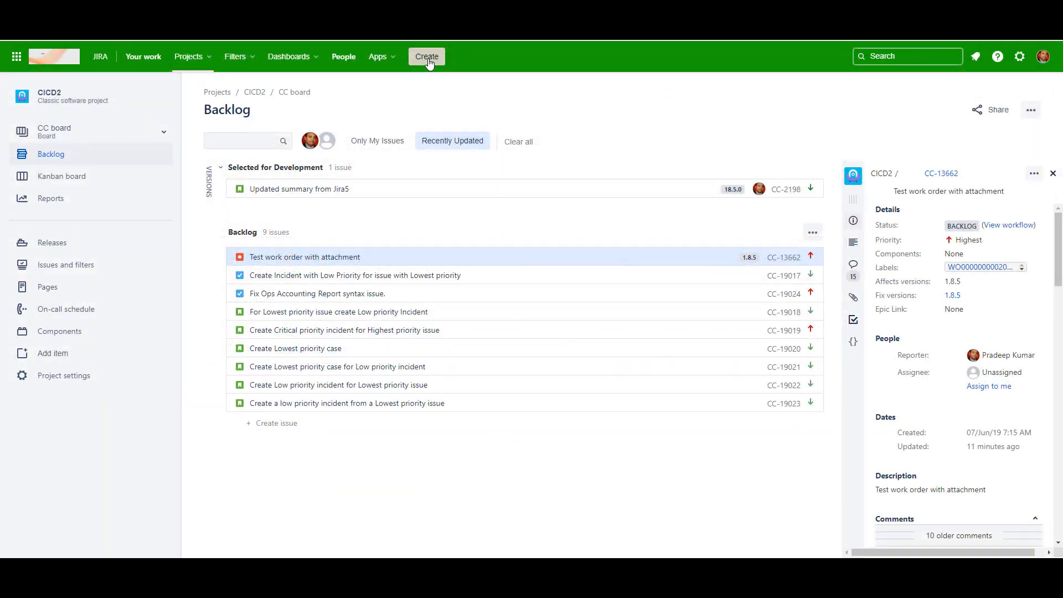
# Step: In JIRA, create a task in the CICD2 project with the summary "Reinstall Outlook on laptop"
pyautogui.click(428, 61)
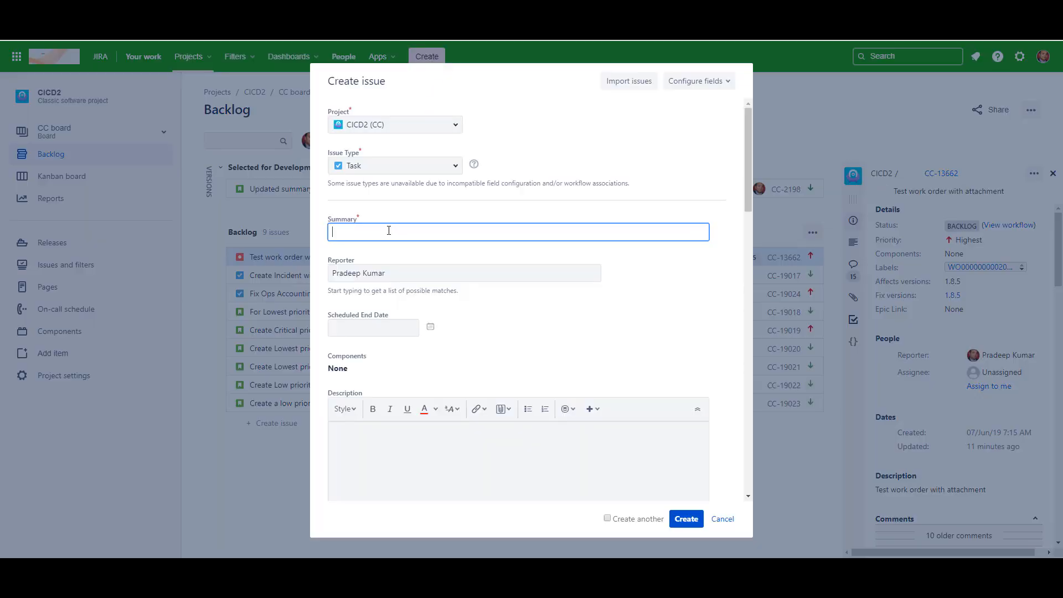
pyautogui.write('Reinstall Outlook on laptop')
pyautogui.click(689, 529)
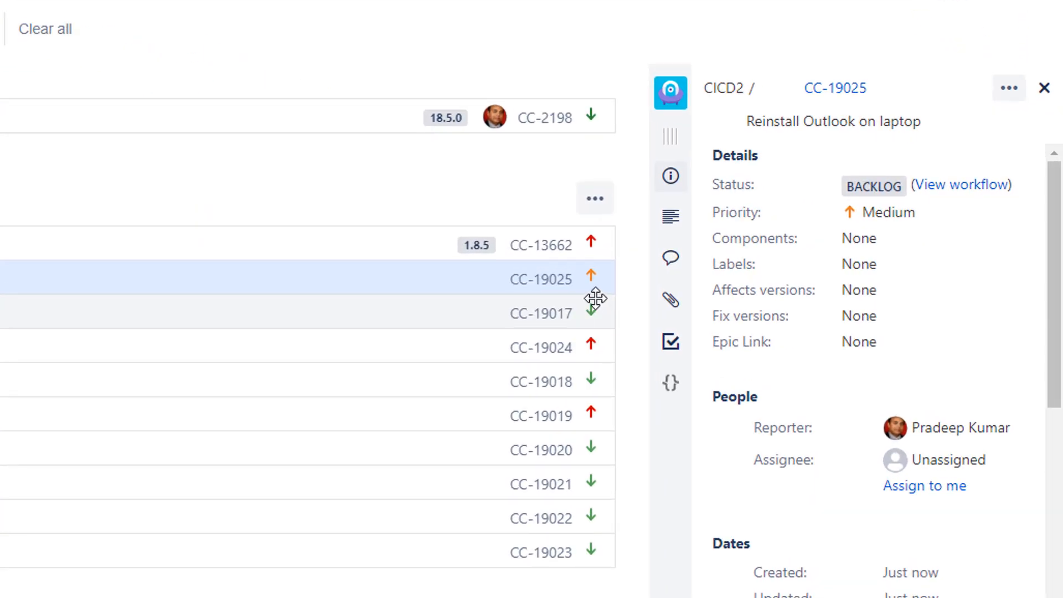
# Step: Set the priority of the "Reinstall Outlook on laptop" issue to Highest
pyautogui.click(886, 212)
pyautogui.click(865, 258)
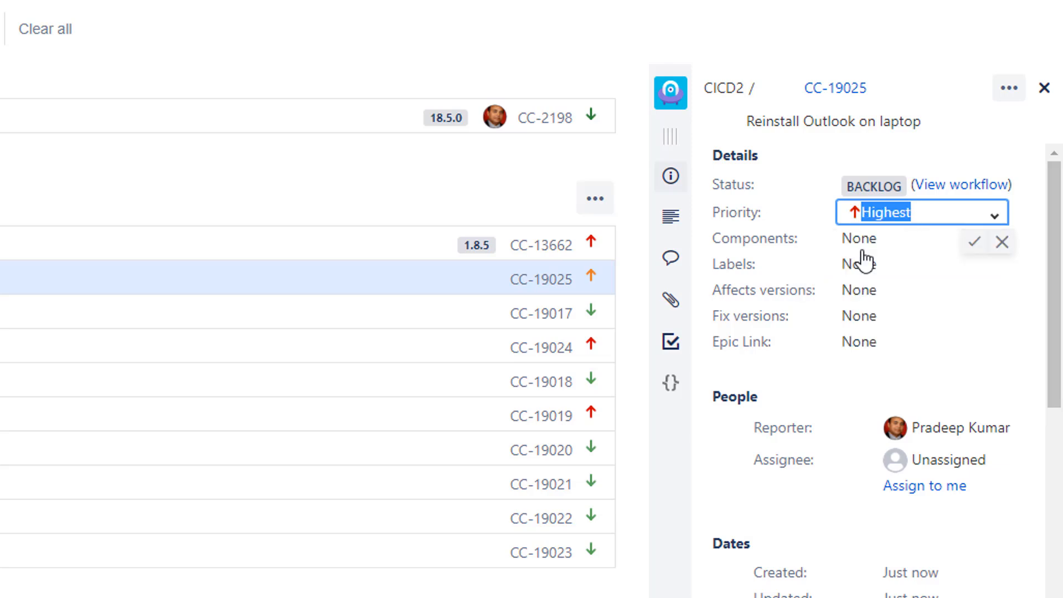
pyautogui.click(762, 274)
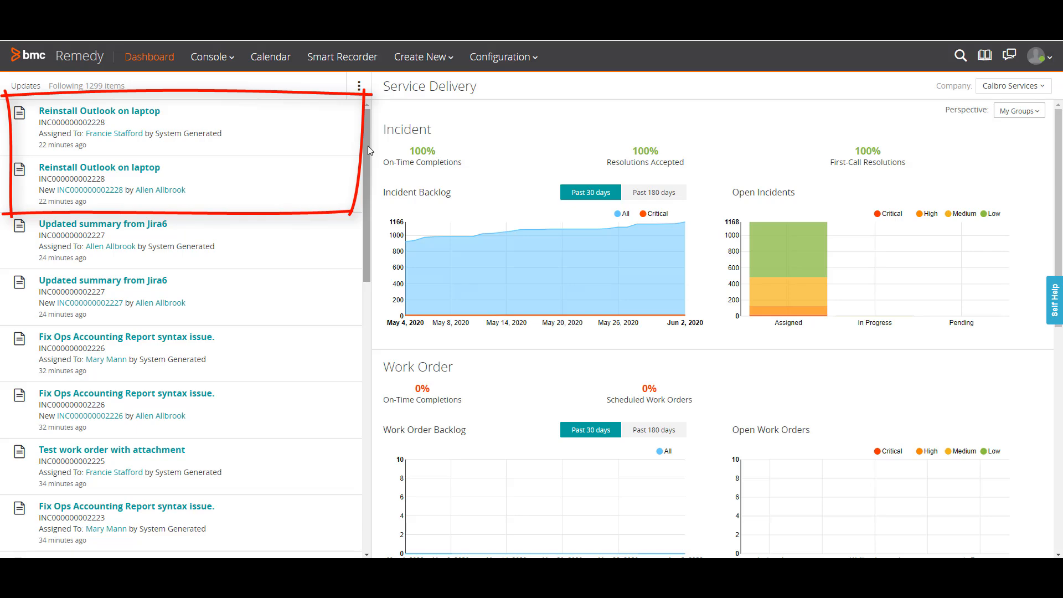
# Step: In BMC Remedy, open the "Reinstall Outlook on laptop" incident in edit mode to check its mapped field values
pyautogui.click(146, 112)
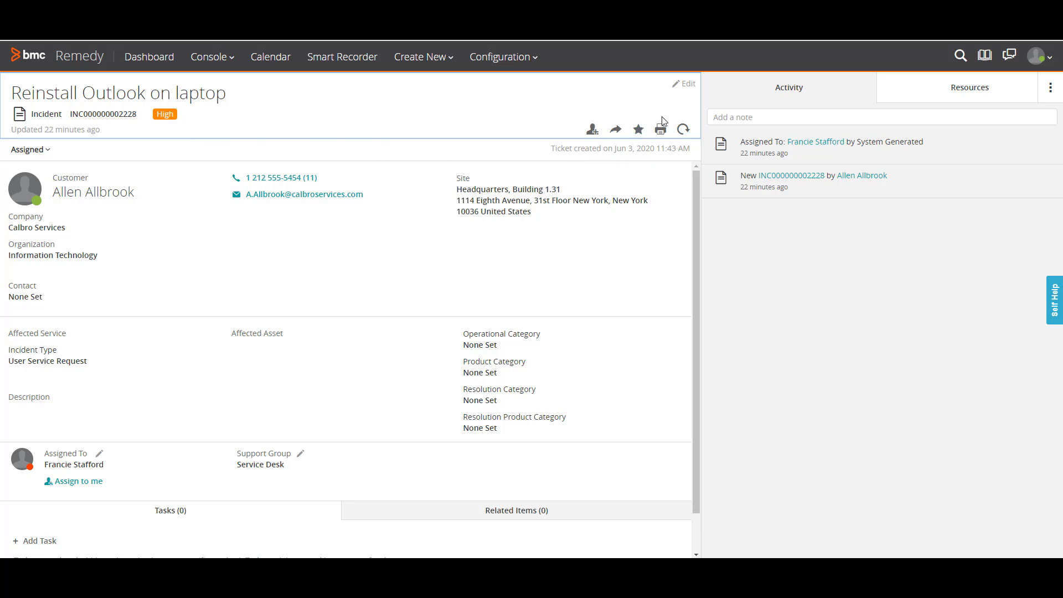
pyautogui.click(688, 87)
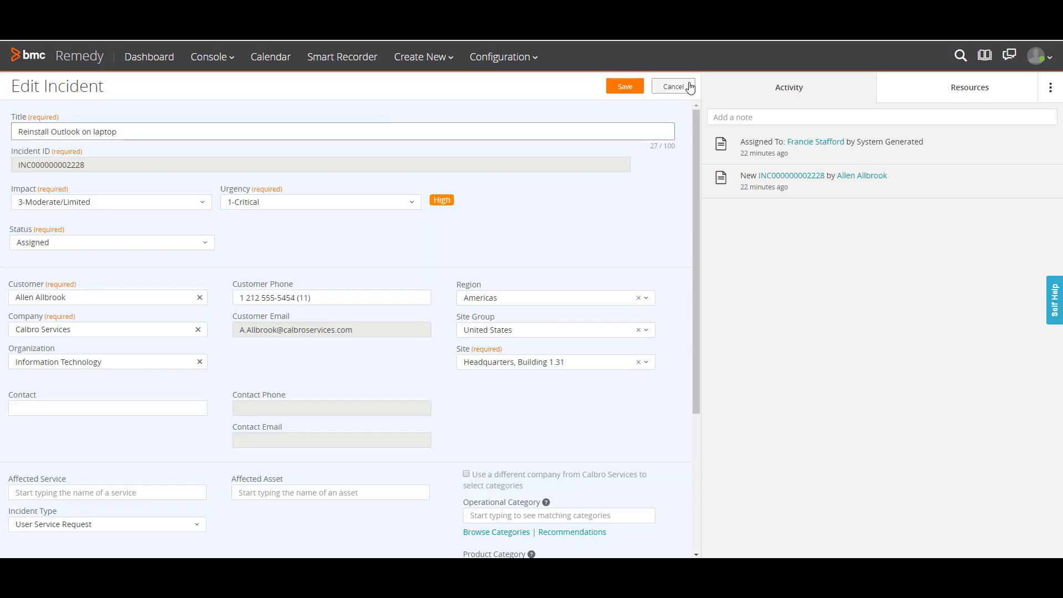